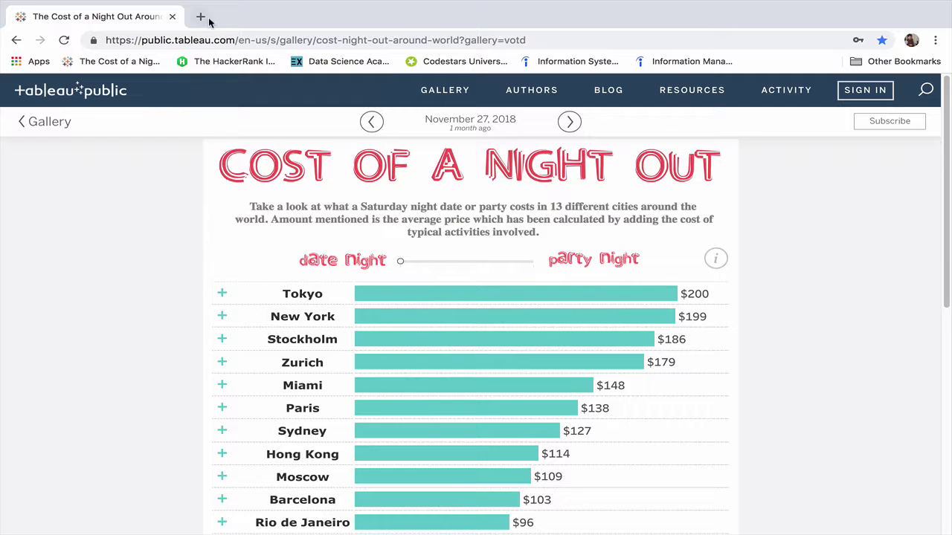
Examine the Cost of a Night Out chart: expand Tokyo's cost breakdown, switch to party night, and expand Zurich's breakdown
left_click(209, 40)
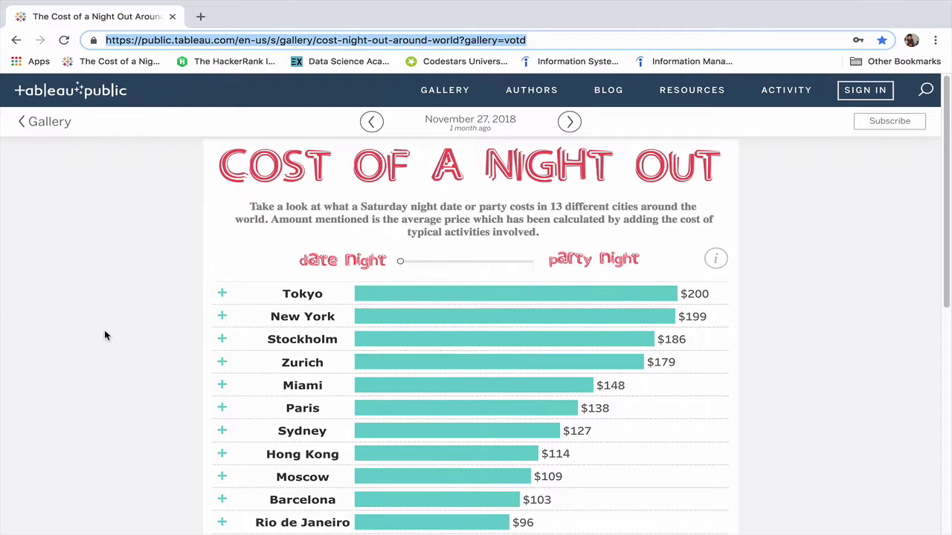
left_click(235, 173)
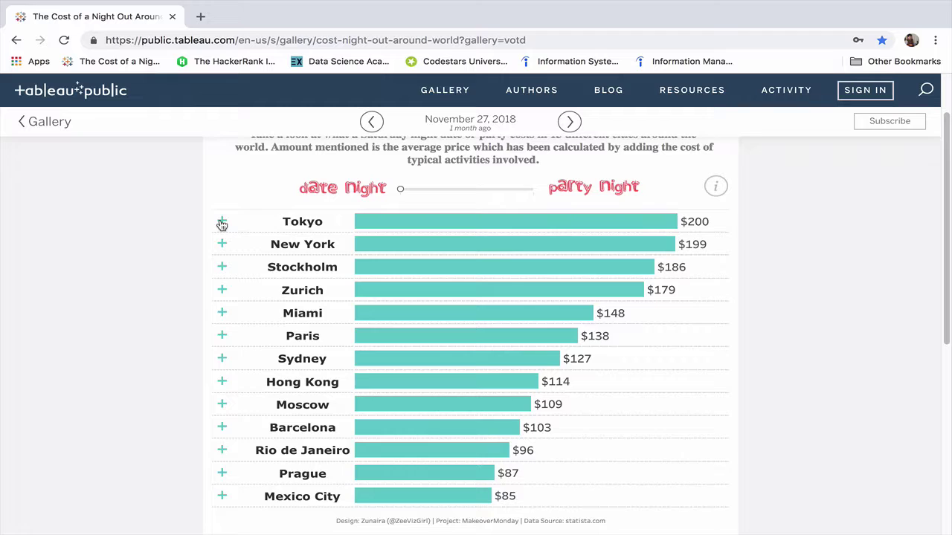
left_click(220, 222)
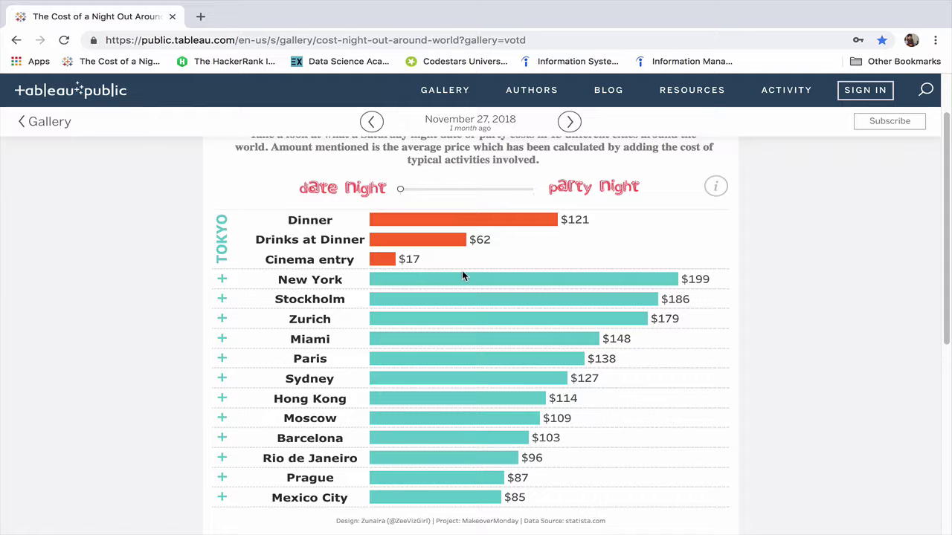
left_click(533, 189)
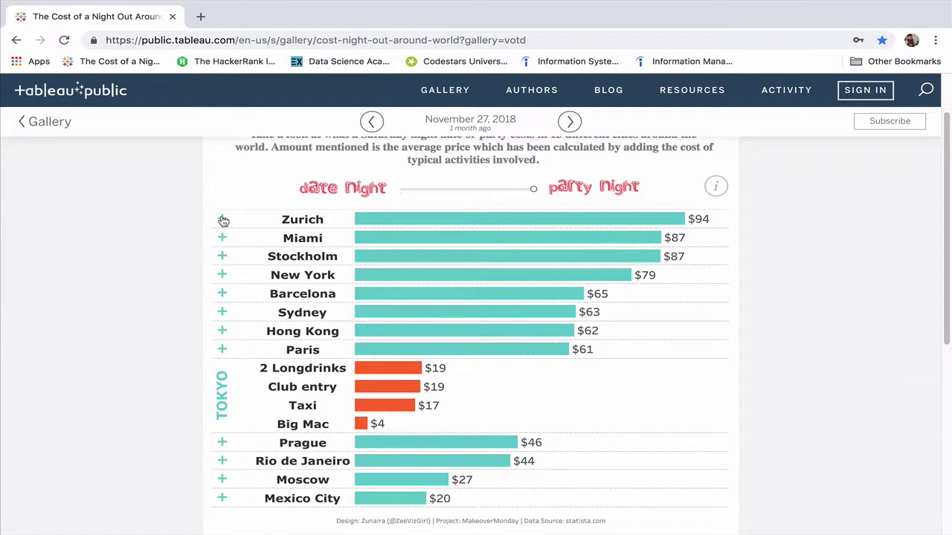
left_click(221, 218)
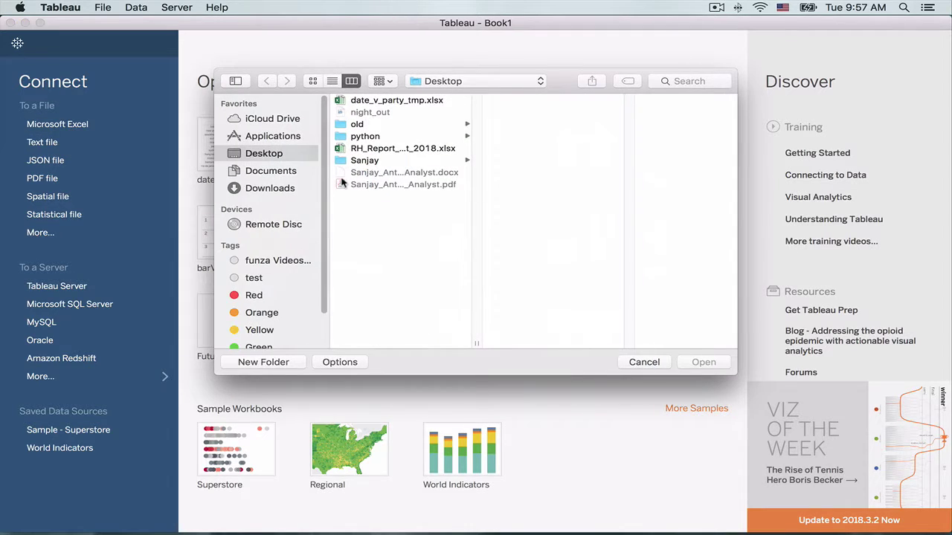
Connect Tableau to the date_v_party_tmp.xlsx workbook on the Desktop and go to Sheet 1
left_click(377, 102)
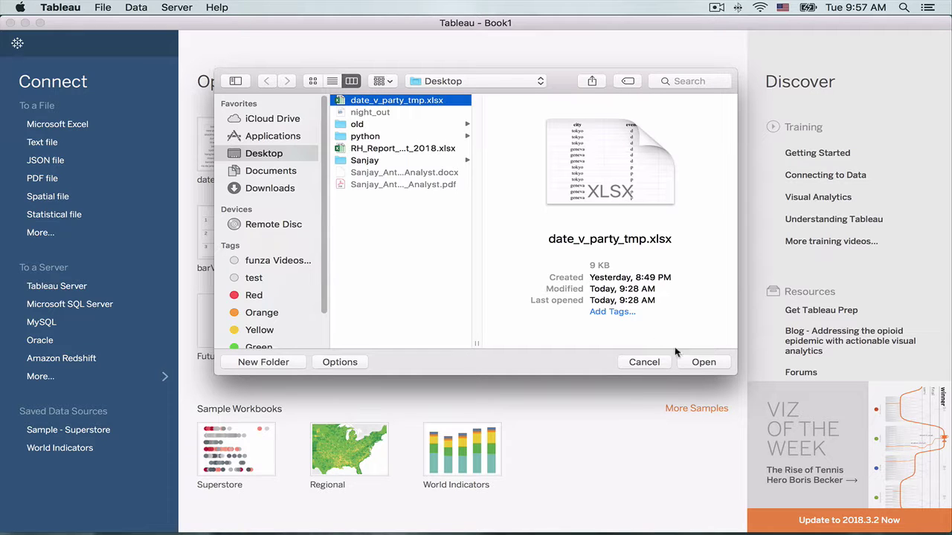
left_click(702, 361)
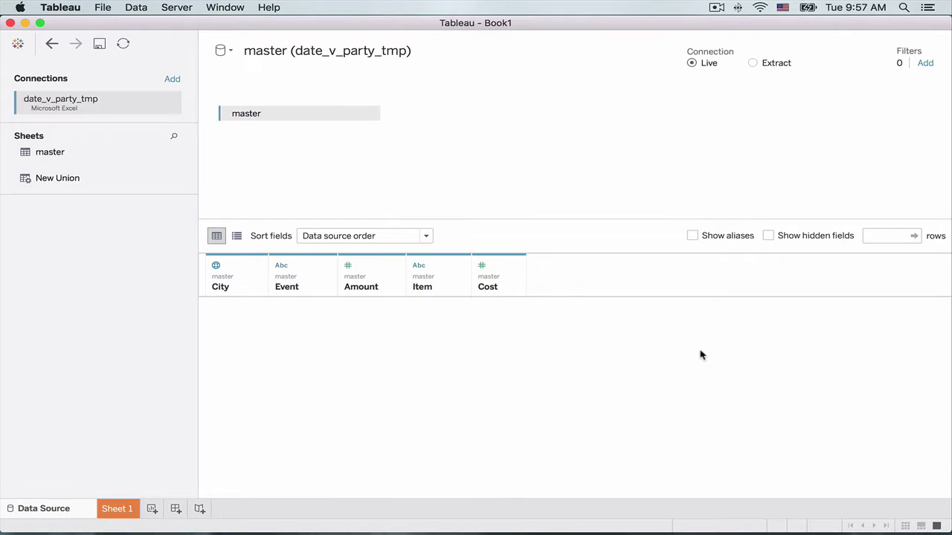
left_click(115, 511)
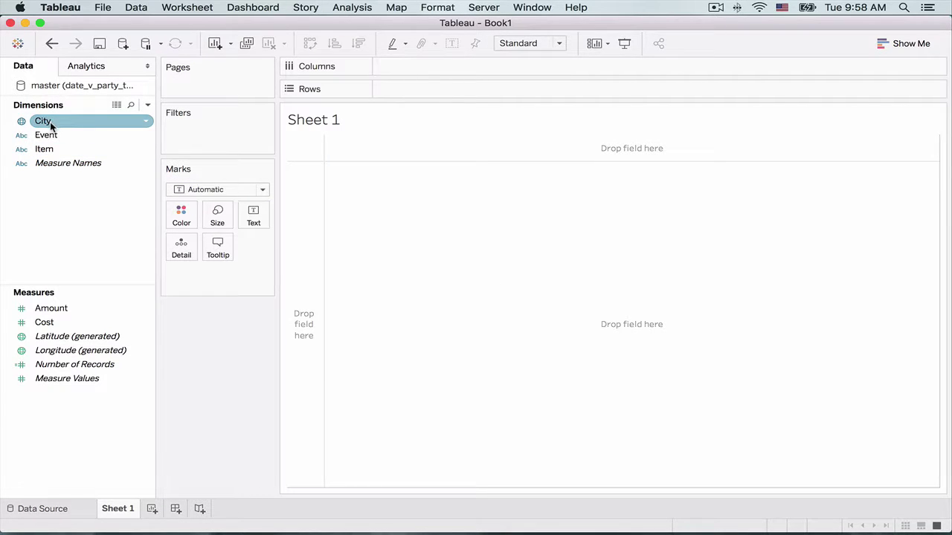
Build a horizontal bar chart with City on rows and the sum of Cost on columns
left_click_drag(50, 121, 388, 92)
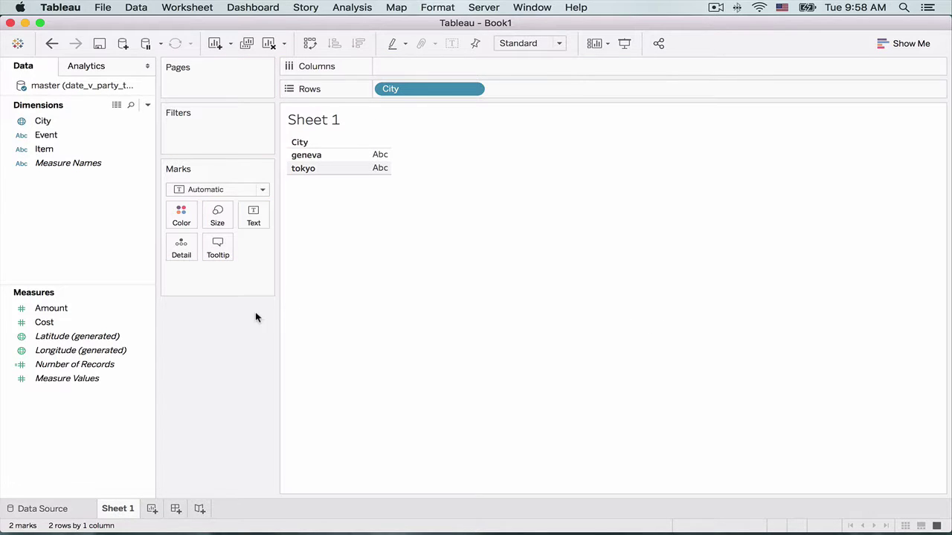
left_click(79, 316)
mouse_move(72, 322)
left_mouse_down()
mouse_move(216, 237)
mouse_move(426, 72)
left_mouse_up()
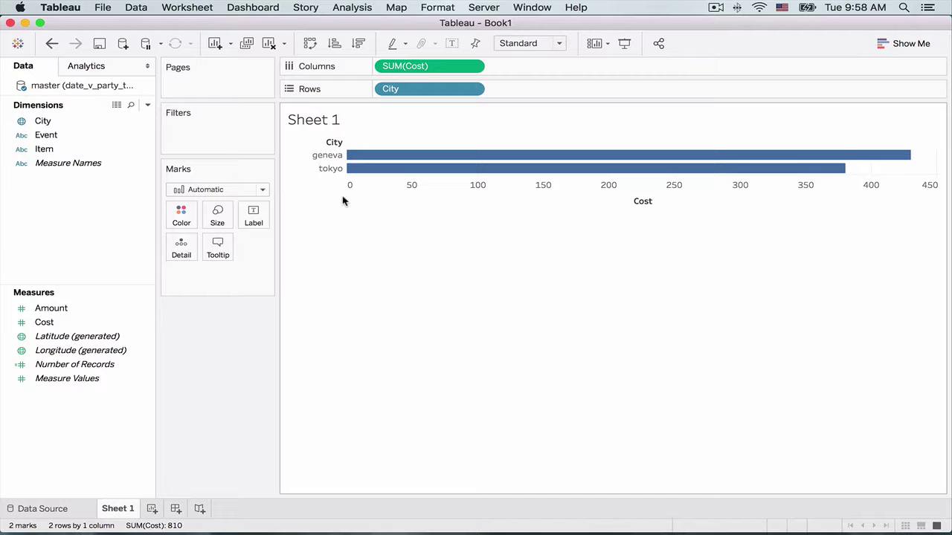
Add an Event filter with no values selected and show its filter control beside the chart
left_click(111, 136)
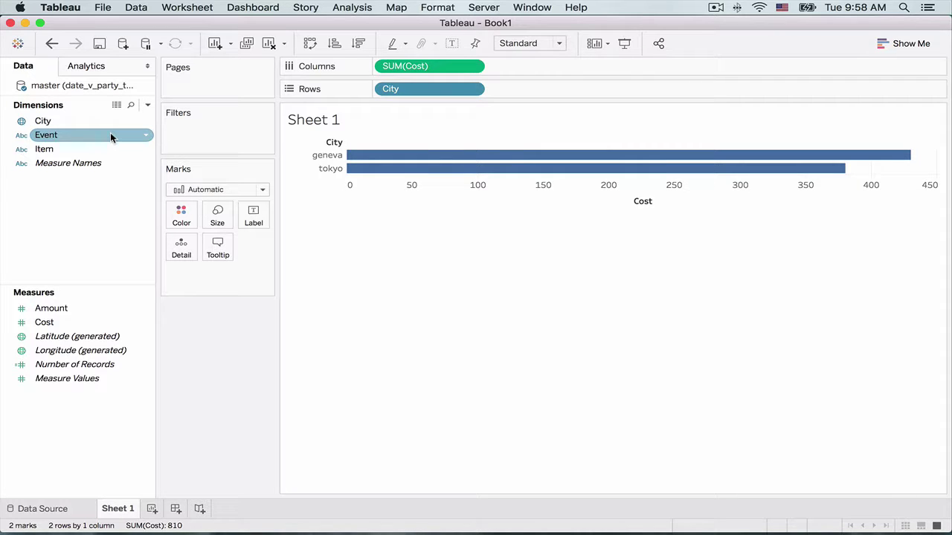
left_click_drag(111, 137, 245, 126)
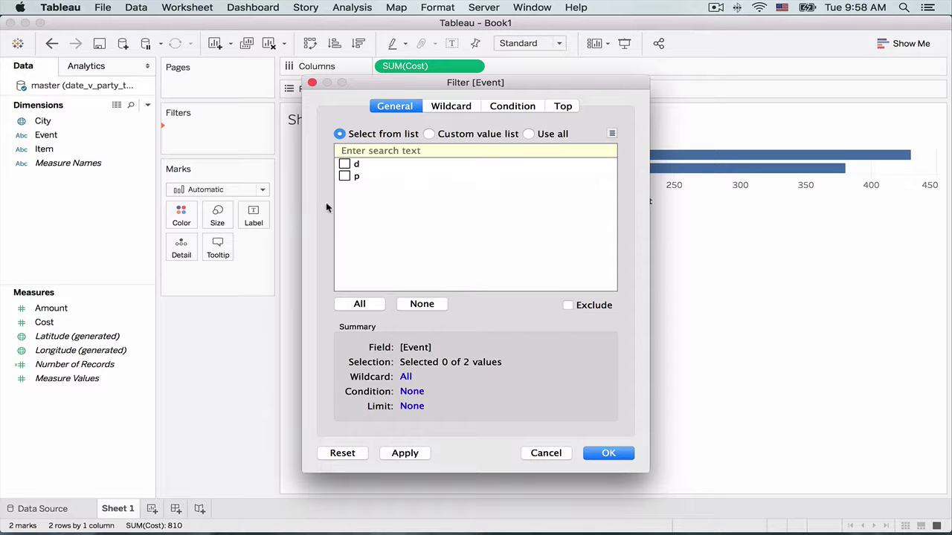
left_click(404, 453)
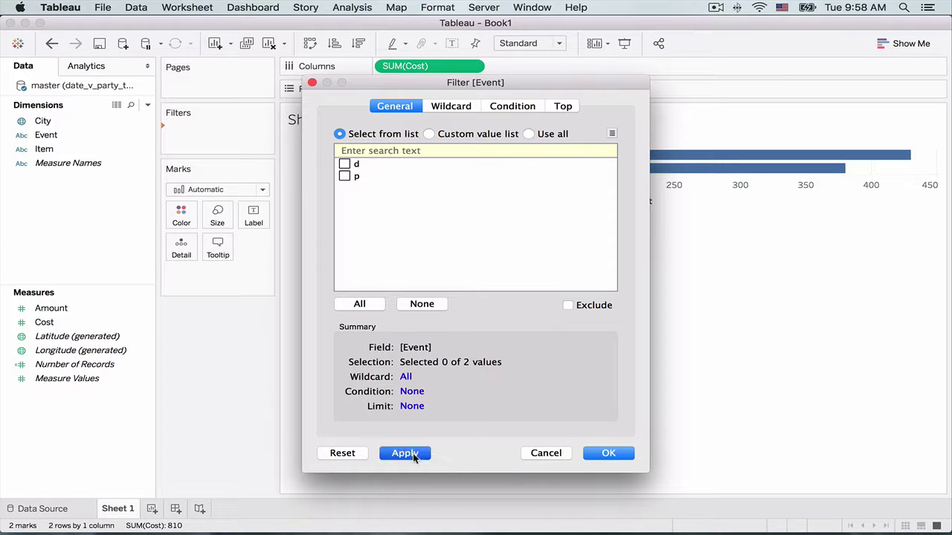
left_click(608, 453)
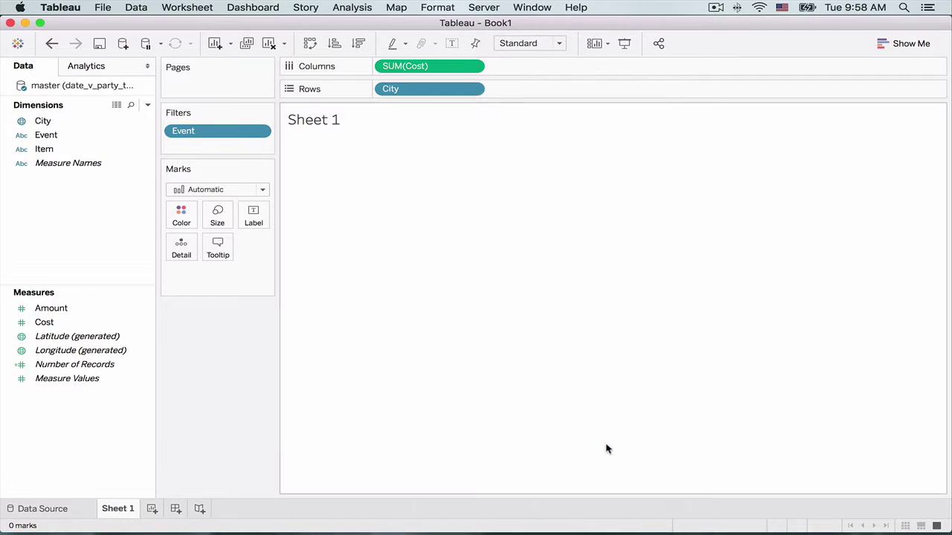
left_click(256, 132)
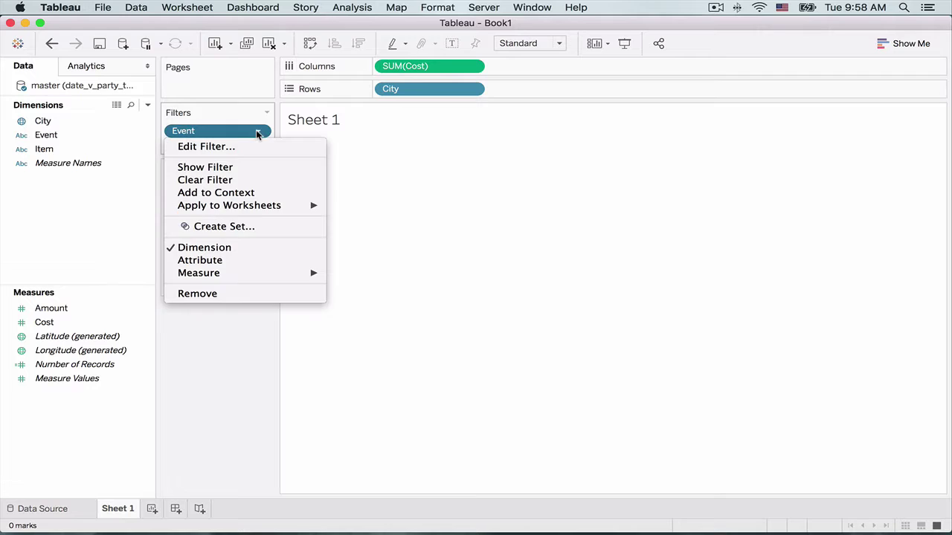
left_click(240, 168)
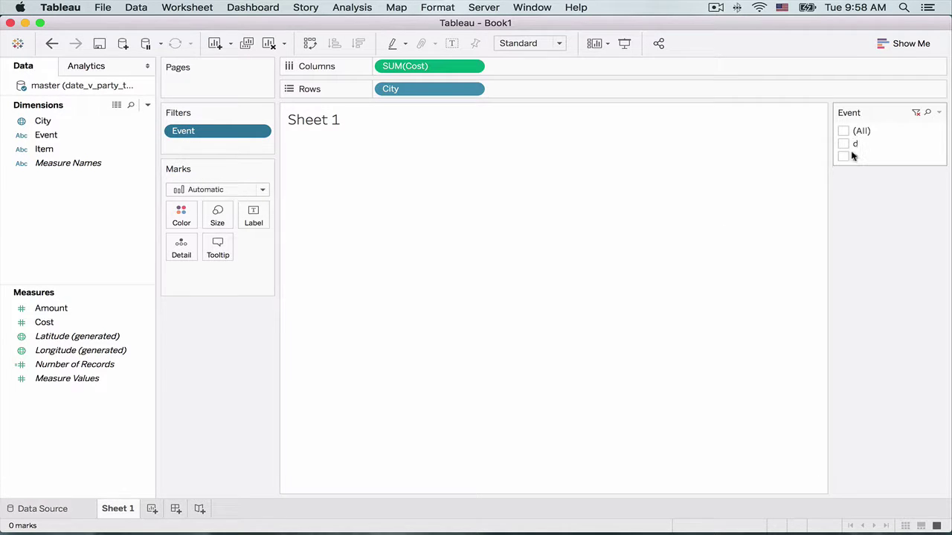
Hide the Event filter card and remove the Event filter from the sheet
left_click(939, 113)
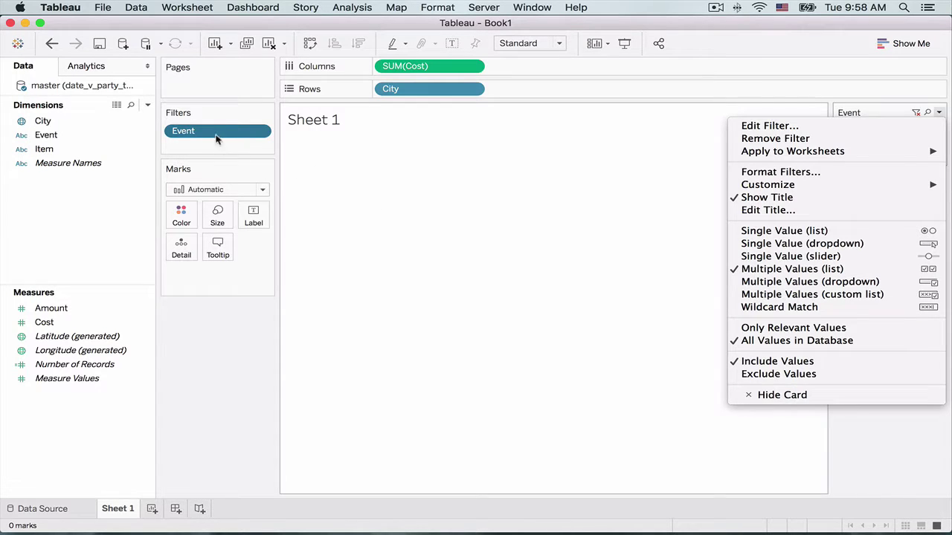
left_click(781, 395)
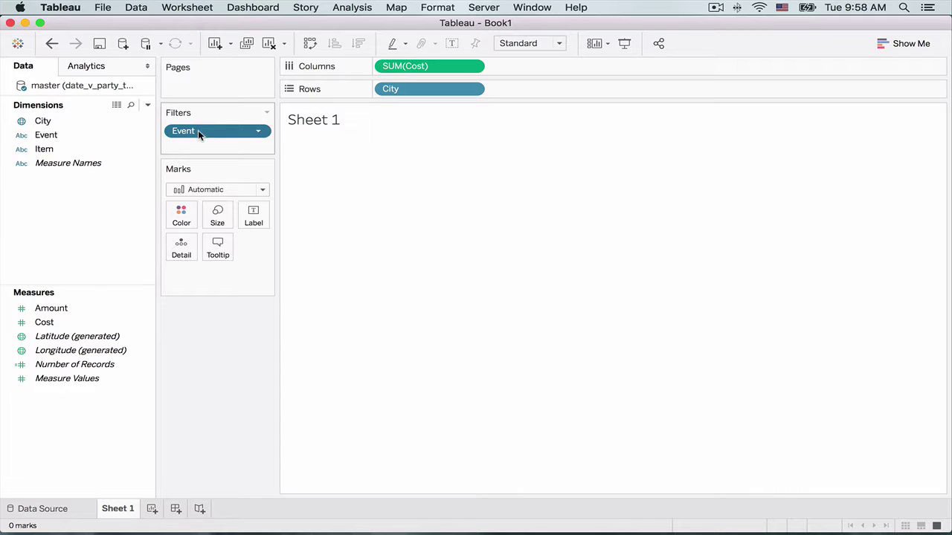
left_click_drag(198, 130, 202, 353)
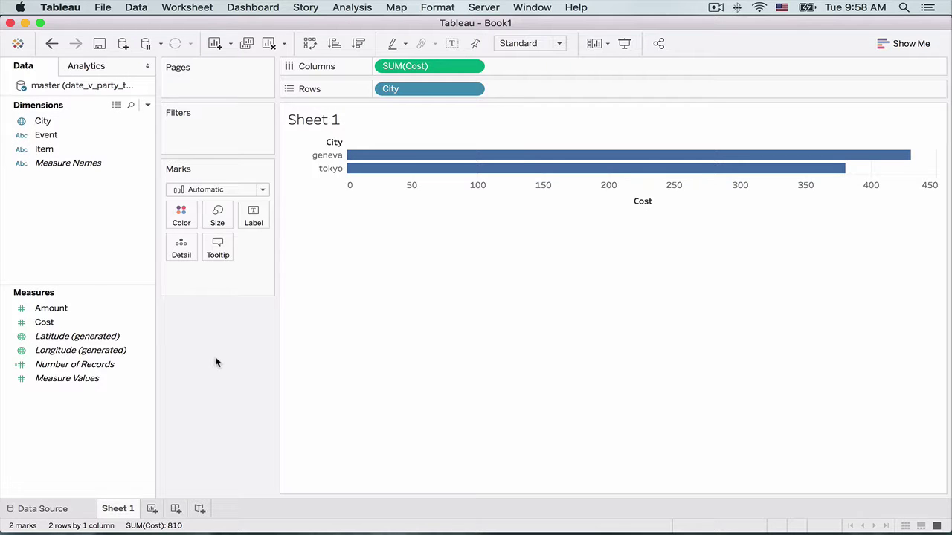
Start a new parameter named p_EventType with the String data type
left_click(147, 104)
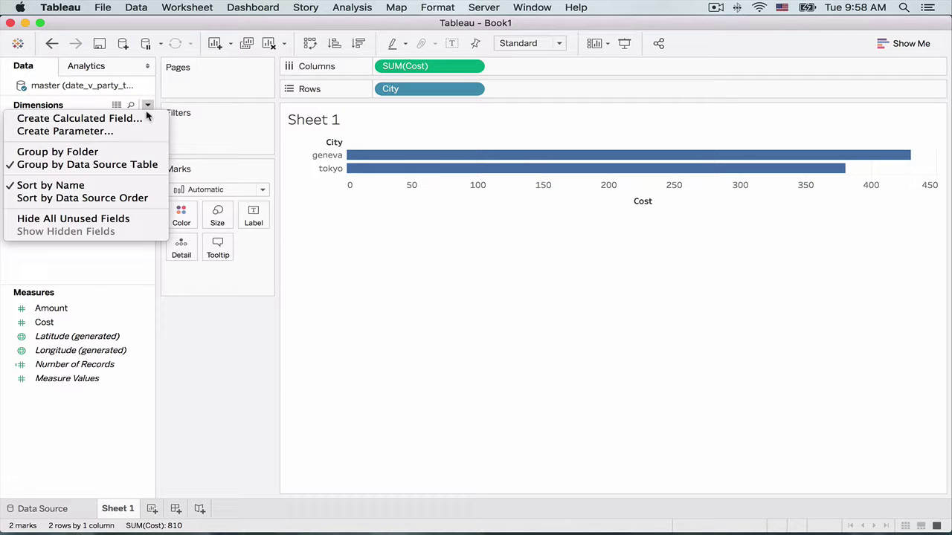
left_click(137, 132)
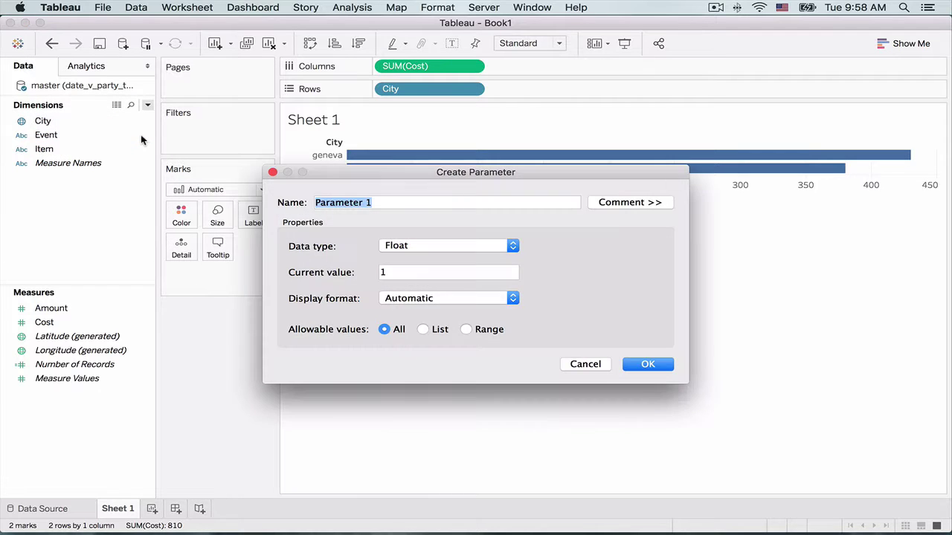
type("p")
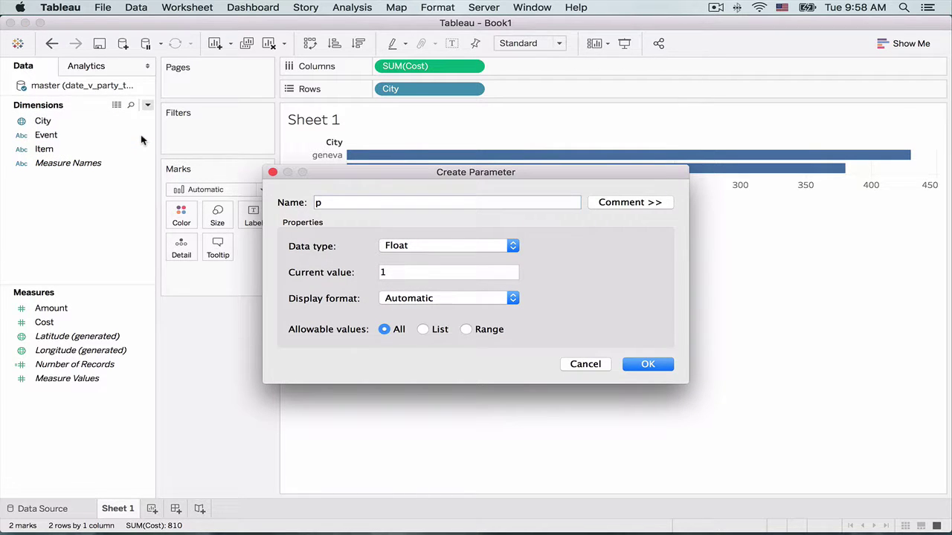
type("_EventType")
left_click(411, 246)
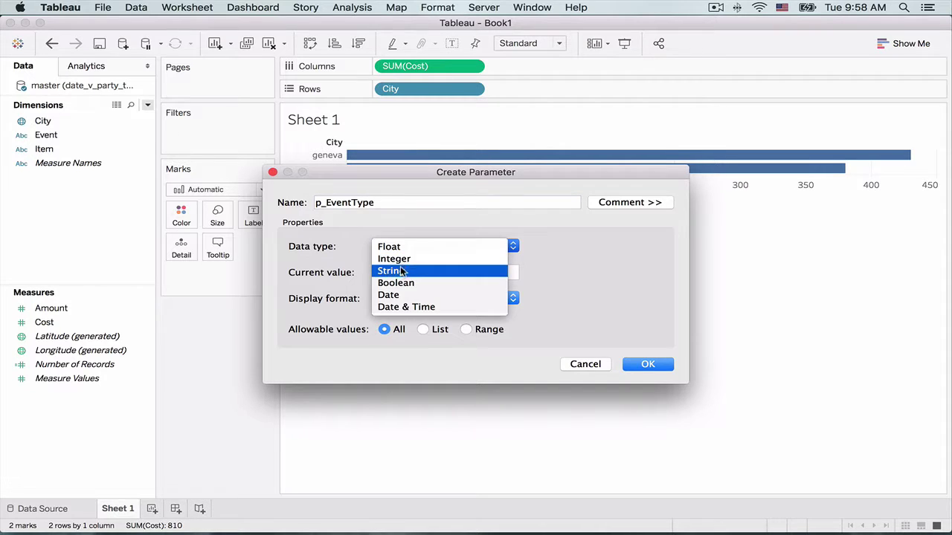
left_click(400, 271)
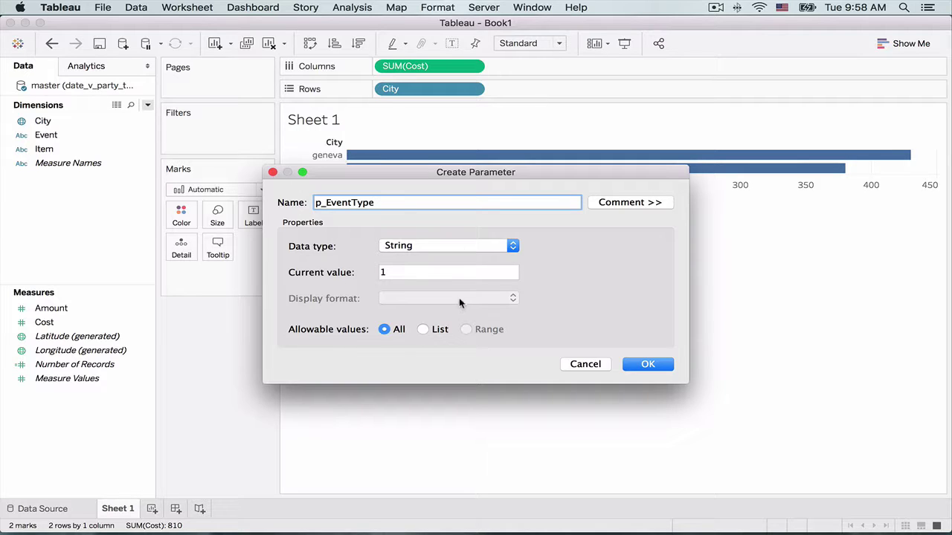
Restrict the parameter's allowable values to a list containing d and p
left_click(423, 330)
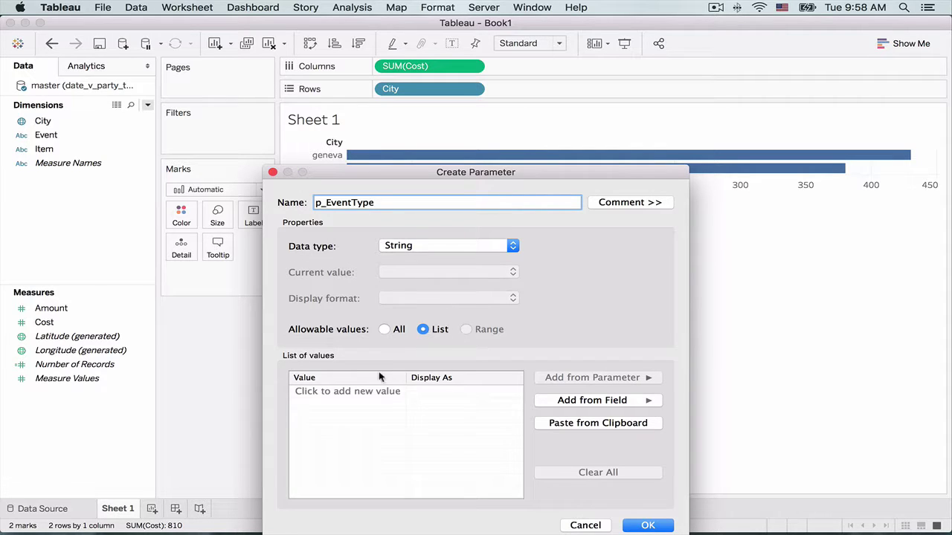
left_click(379, 391)
type("d")
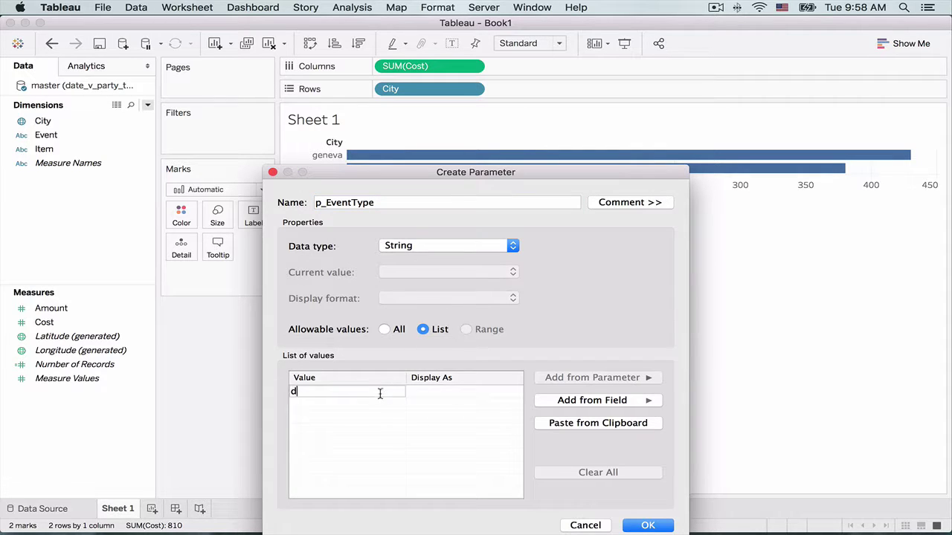
left_click(369, 403)
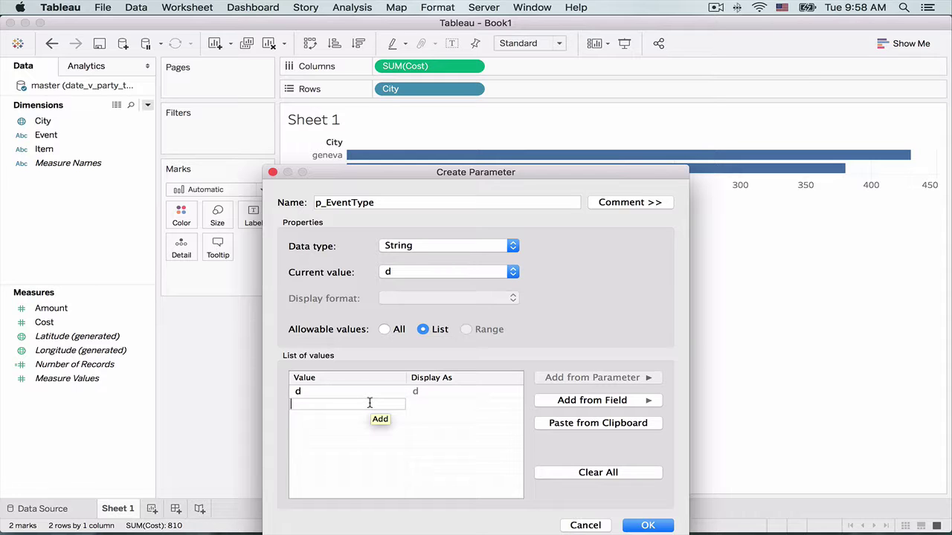
type("p")
key("Return")
Display the value d as Date and p as Party, and create the parameter
left_click(442, 394)
left_click(441, 392)
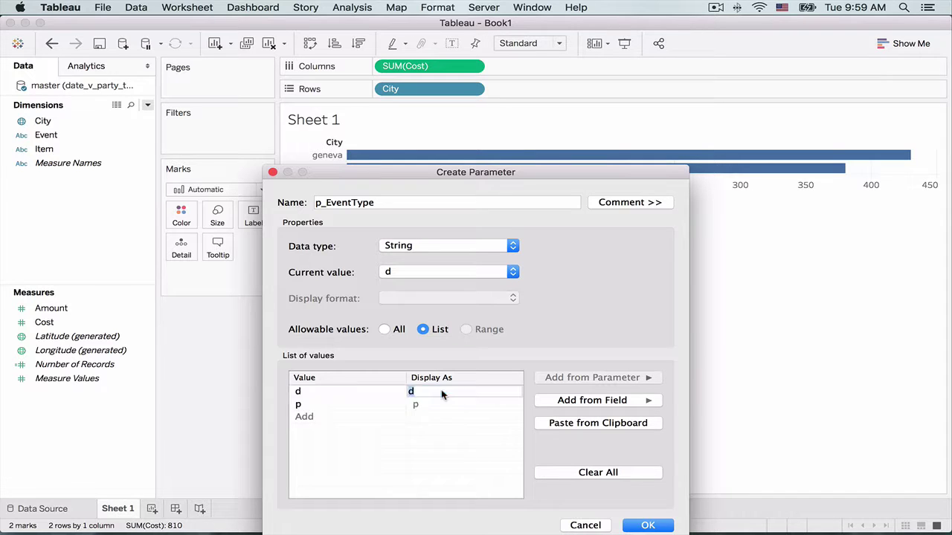
type("Date")
key("Return")
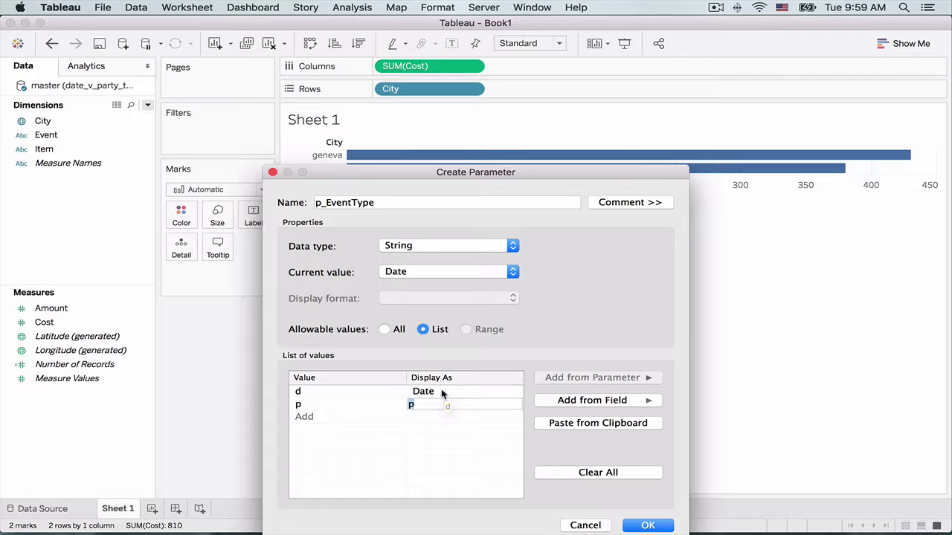
type("Party")
left_click(632, 527)
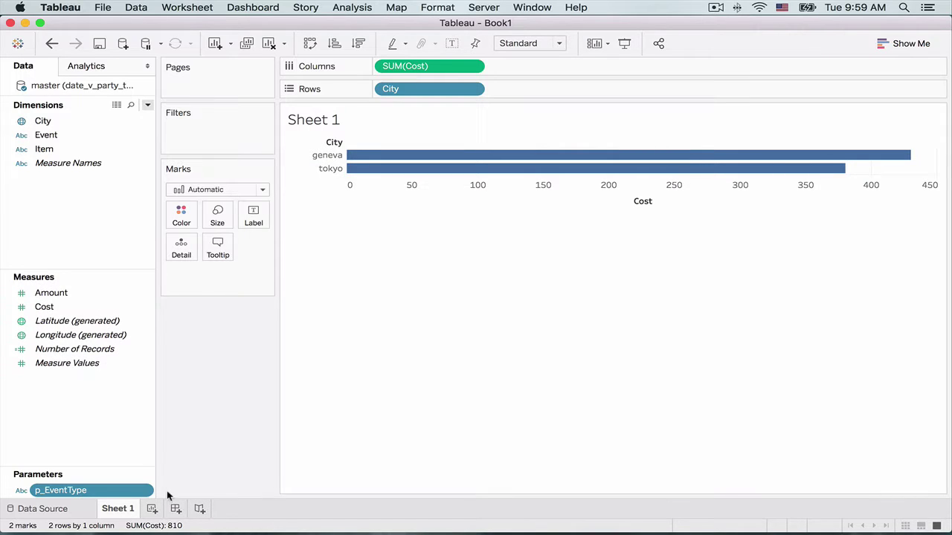
Show the p_EventType parameter control on the sheet and check its list of choices
right_click(148, 491)
left_click(186, 277)
left_click(937, 130)
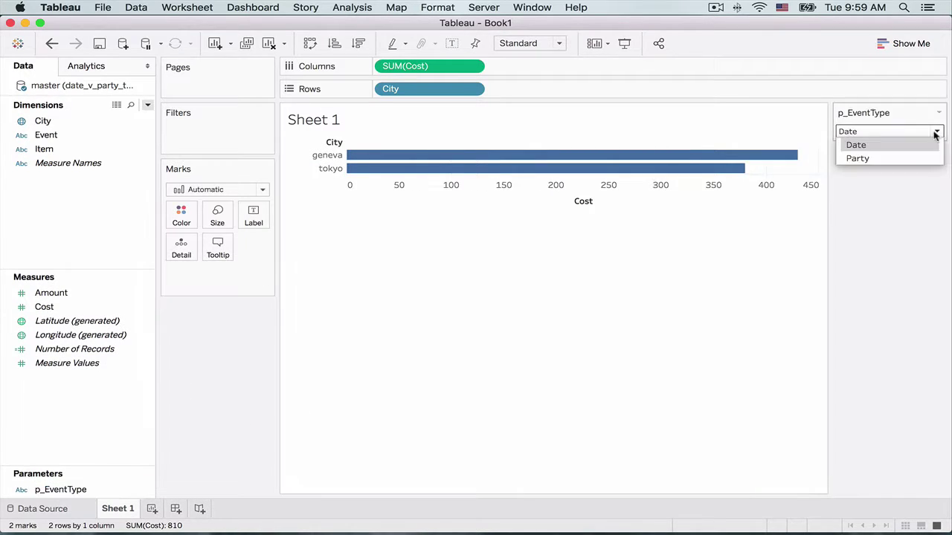
left_click(919, 210)
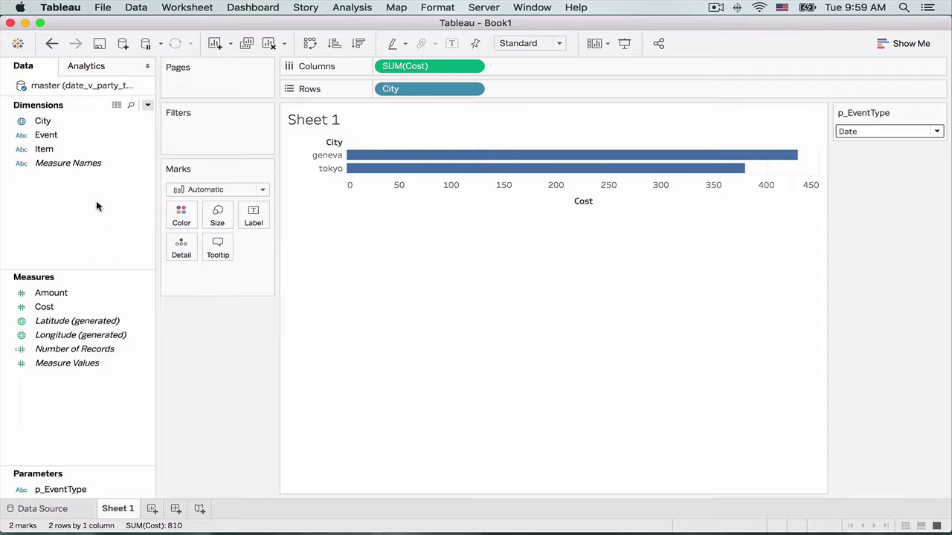
Start a new calculated field based on the Event dimension and name it f_EventType
left_click(145, 136)
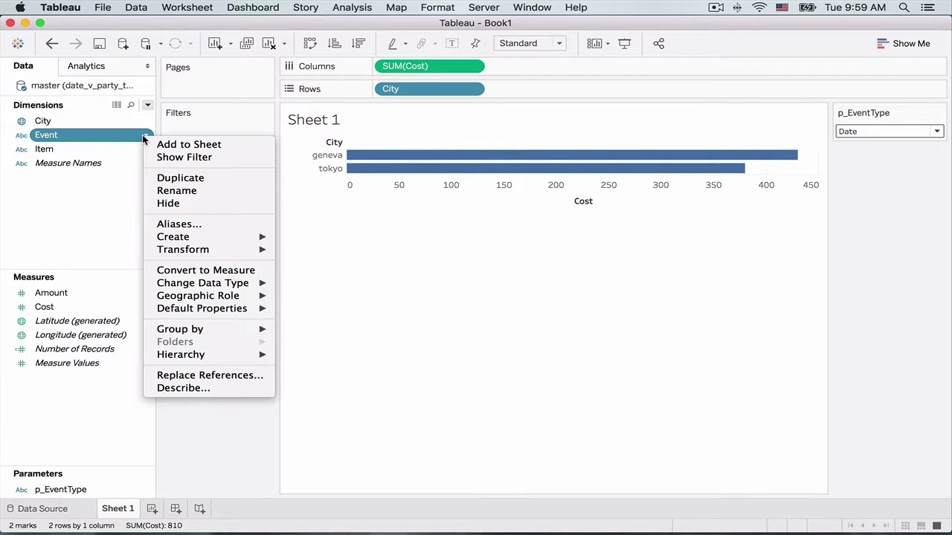
mouse_move(182, 289)
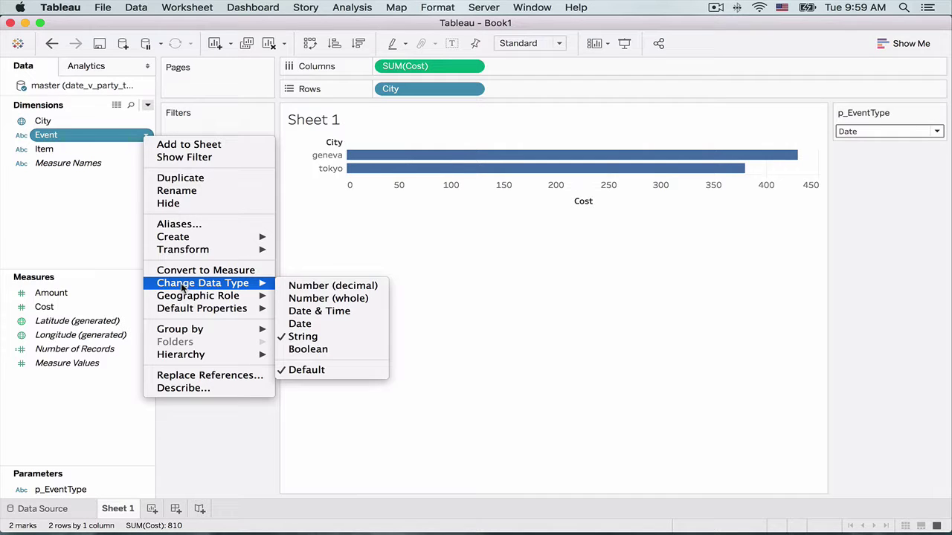
mouse_move(195, 238)
left_click(292, 238)
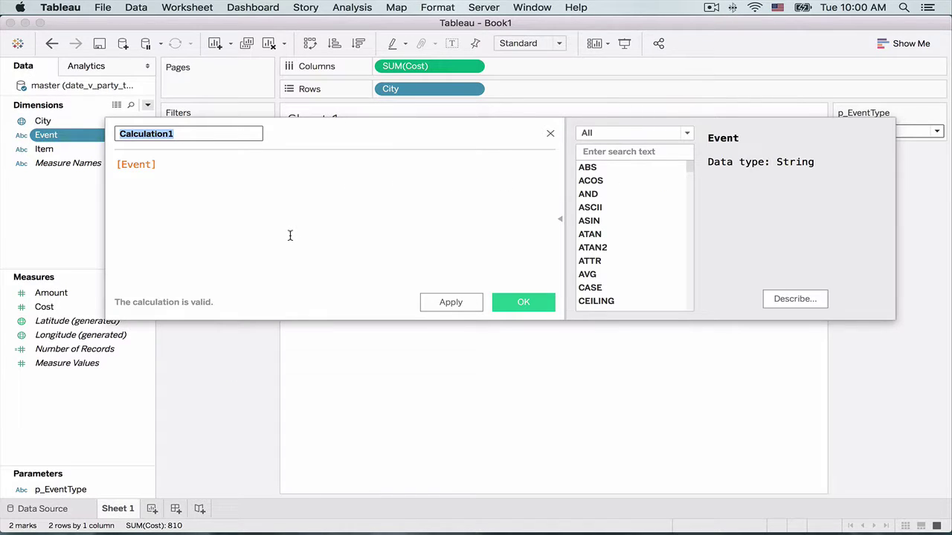
type("f_")
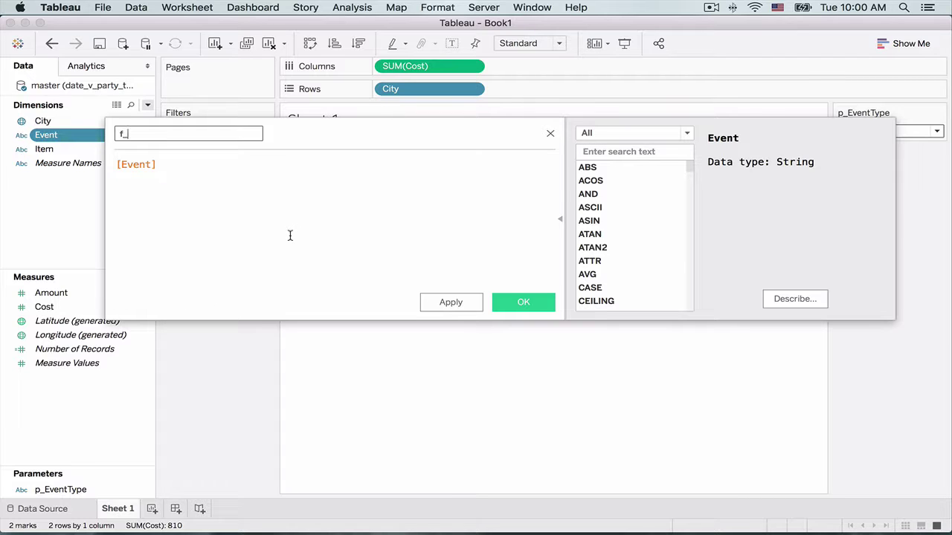
type("EventType")
Set the f_EventType formula to [Event] = [p_EventType] and save the calculated field
left_click(255, 168)
type("= p")
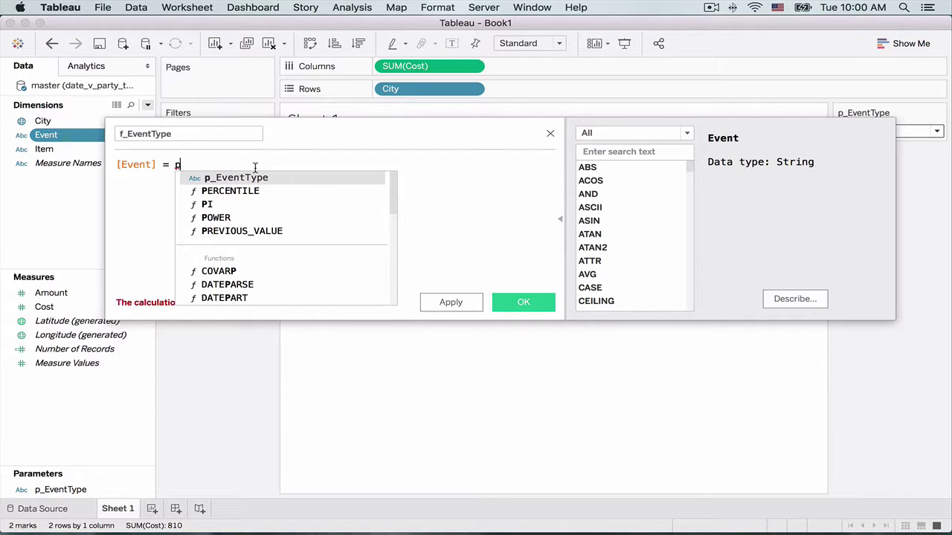
key("Return")
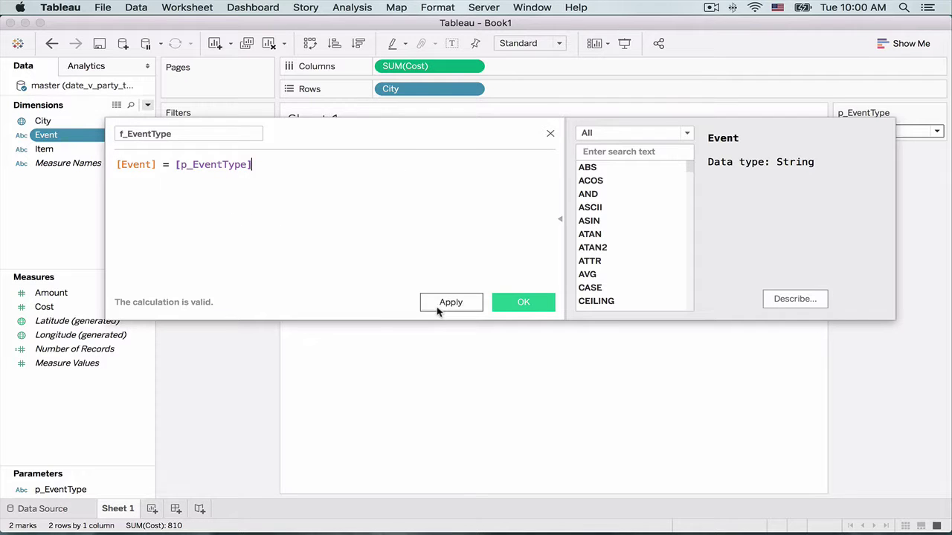
left_click(450, 302)
left_click(521, 302)
Filter the sheet by f_EventType to keep only True, and switch the p_EventType parameter to Party
left_click_drag(99, 148, 227, 135)
left_click(358, 188)
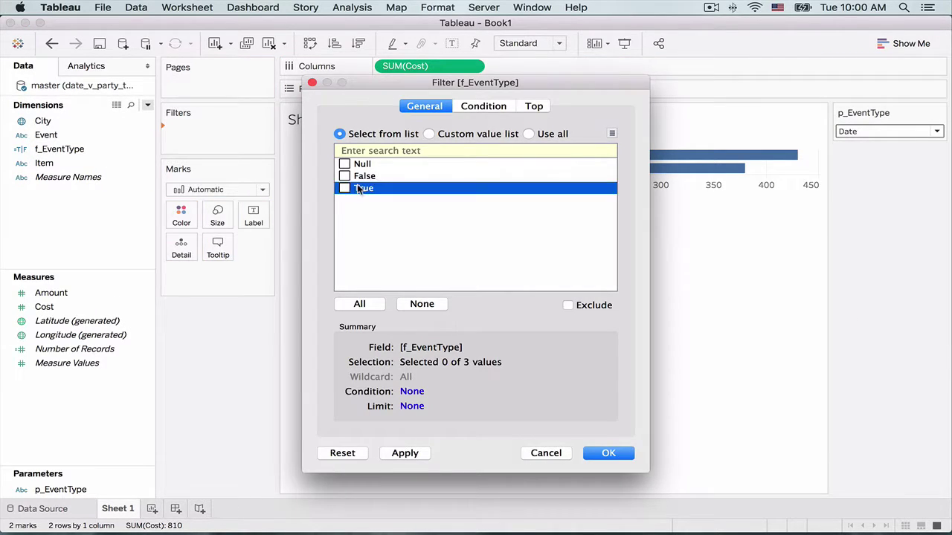
left_click(344, 188)
left_click(404, 453)
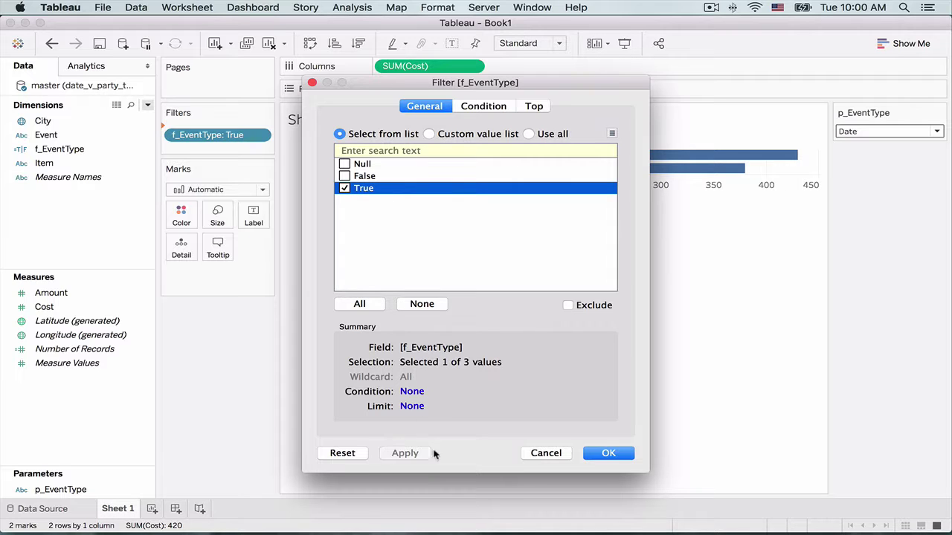
left_click(608, 453)
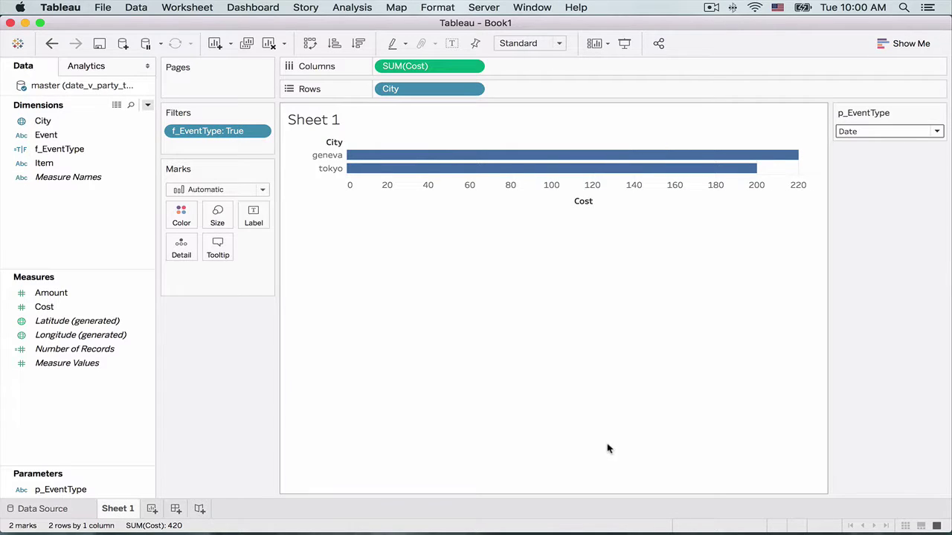
left_click(935, 134)
left_click(900, 156)
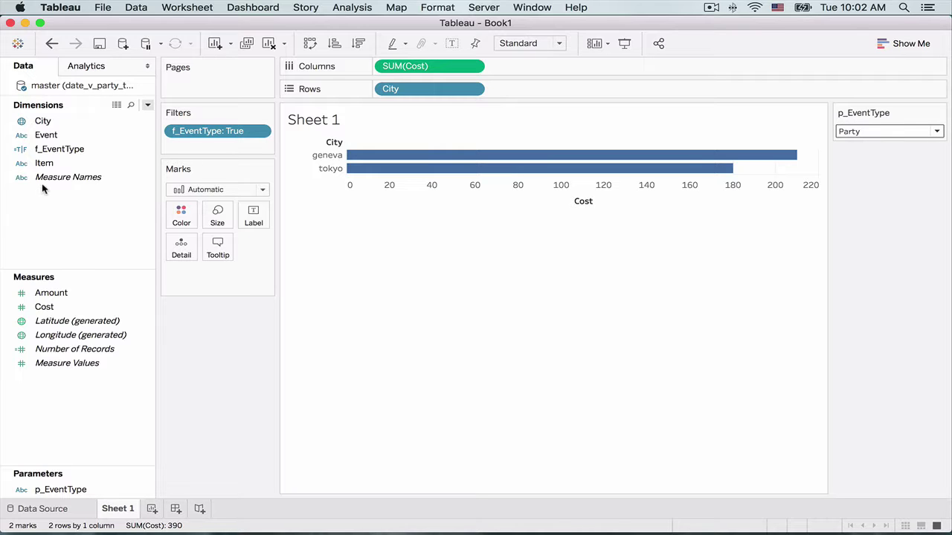
Combine City and Item into a hierarchy named "City, Item" and expand City on the sheet to the Item level
left_click(48, 166)
left_click_drag(47, 165, 105, 121)
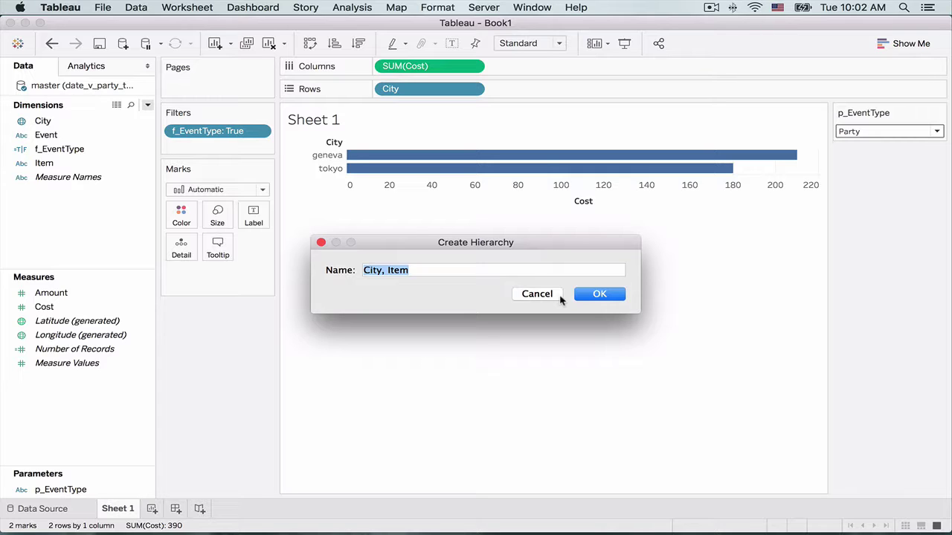
left_click(585, 295)
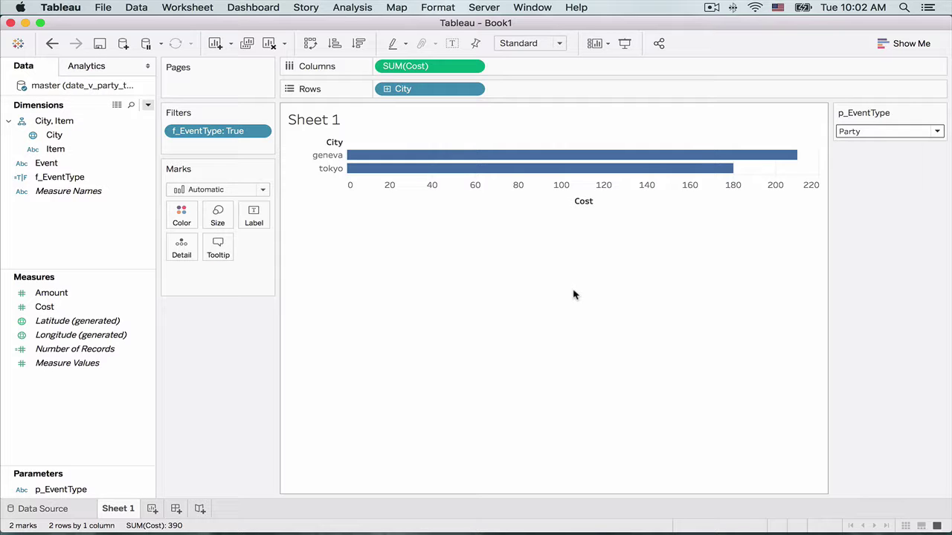
left_click(386, 90)
left_click(385, 88)
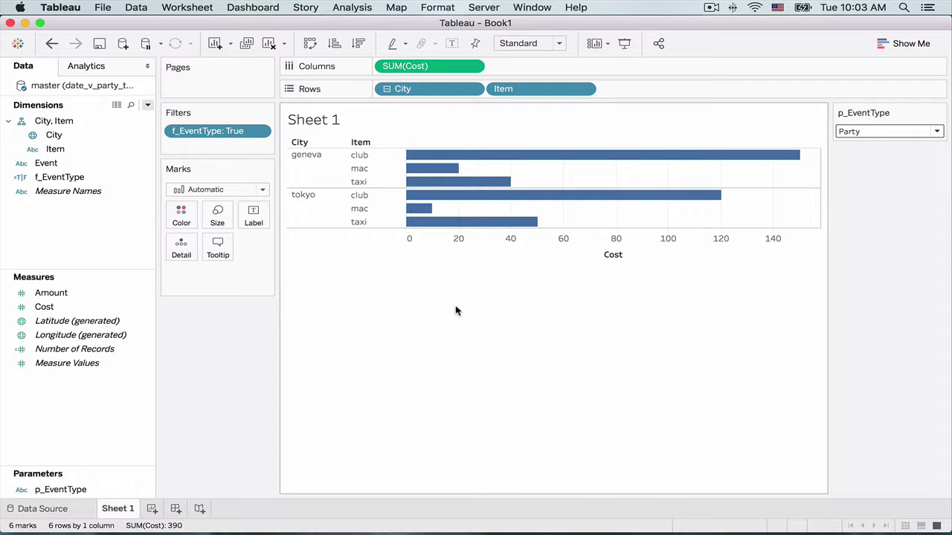
With p_EventType on Date, sort the items by cost in descending order, and switch the parameter back to Party
left_click(936, 132)
left_click(915, 143)
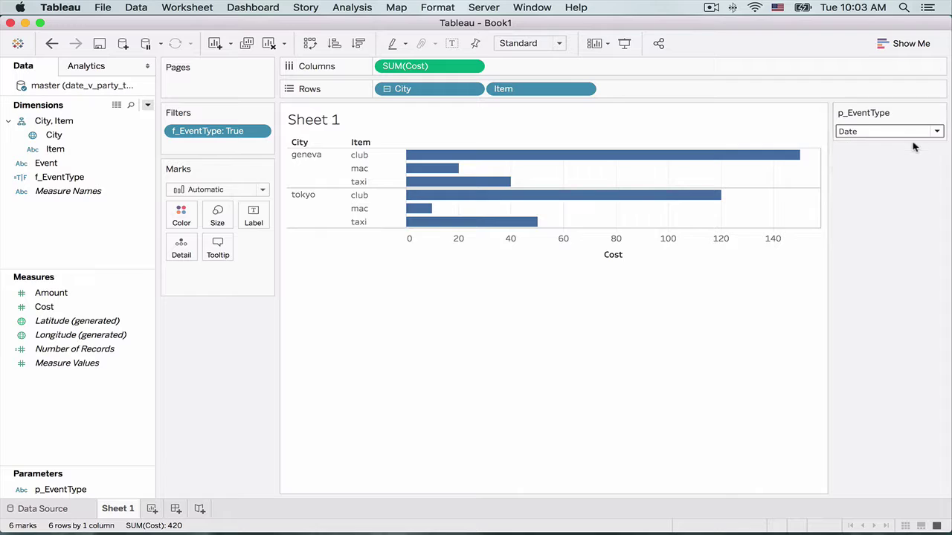
left_click(358, 43)
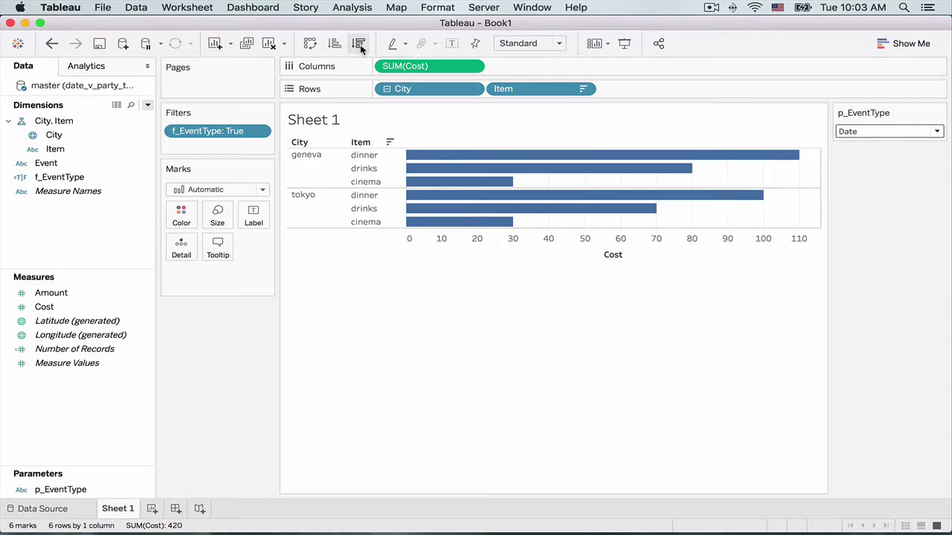
left_click(874, 131)
left_click(865, 157)
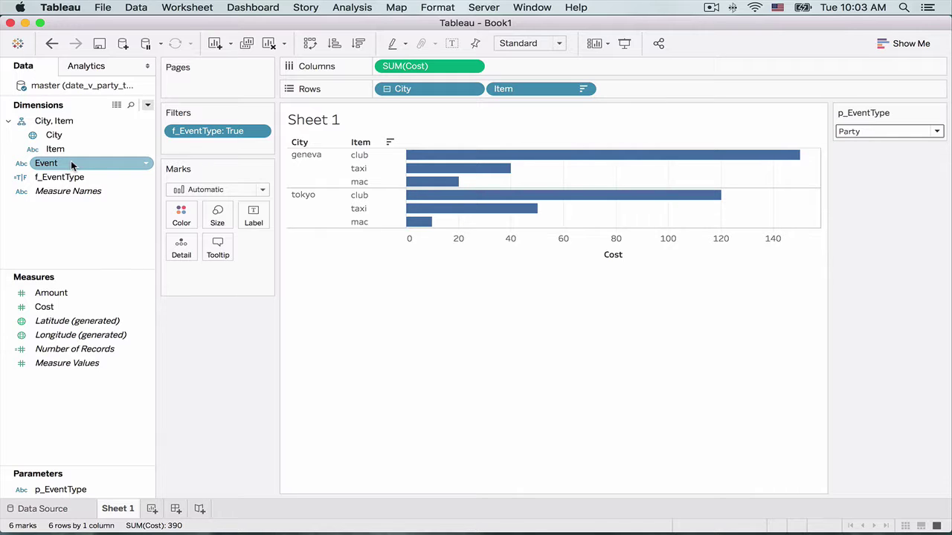
Color the chart's bars by the Event dimension
left_click_drag(70, 162, 195, 216)
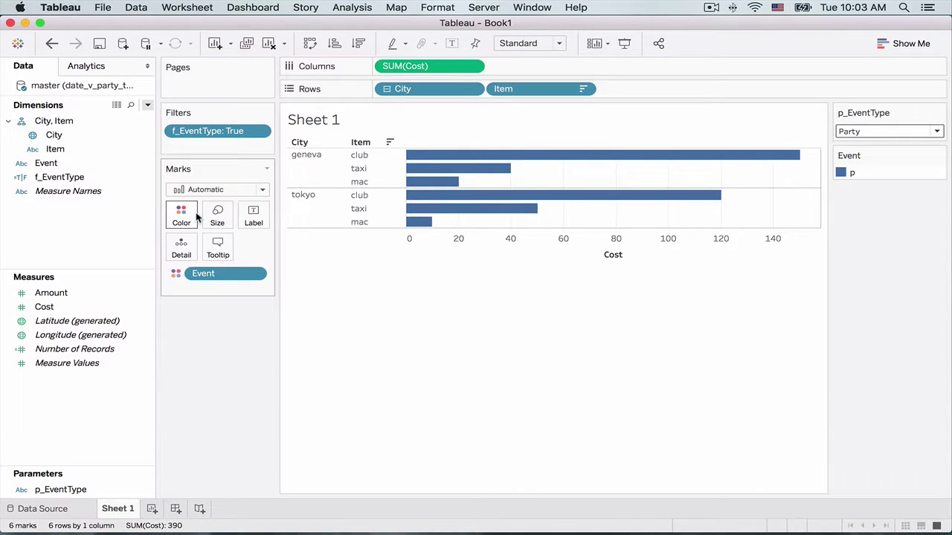
left_click(177, 273)
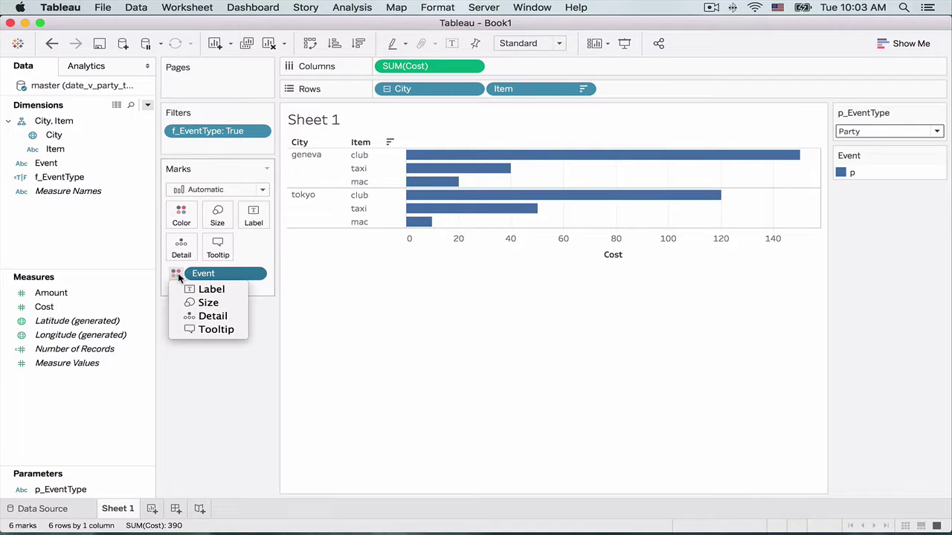
left_click(363, 359)
Assign the light orange of the Color Blind palette to event p
left_click(181, 215)
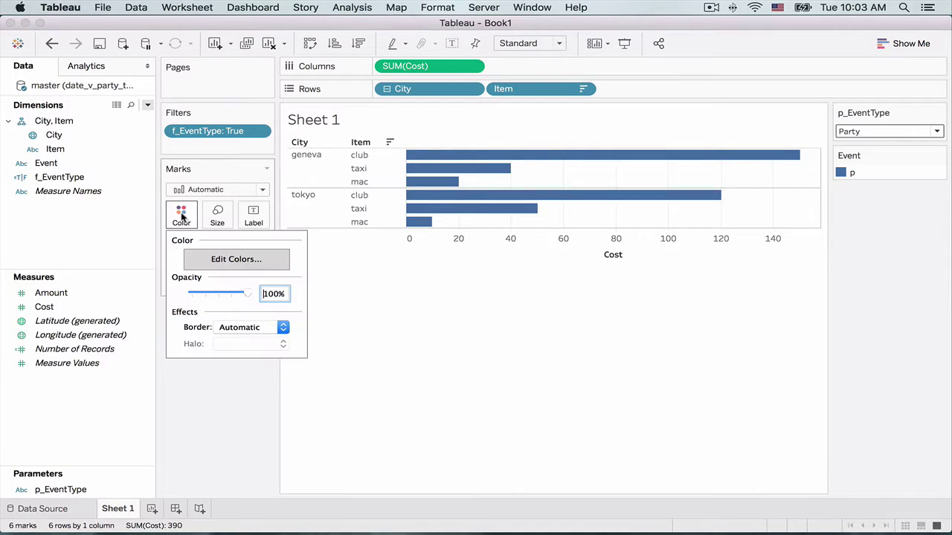
left_click(212, 260)
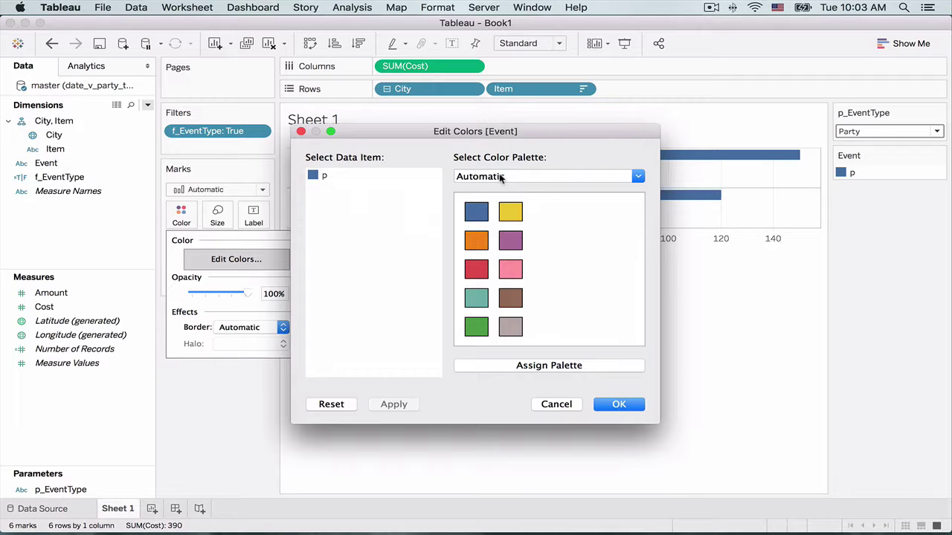
left_click(533, 177)
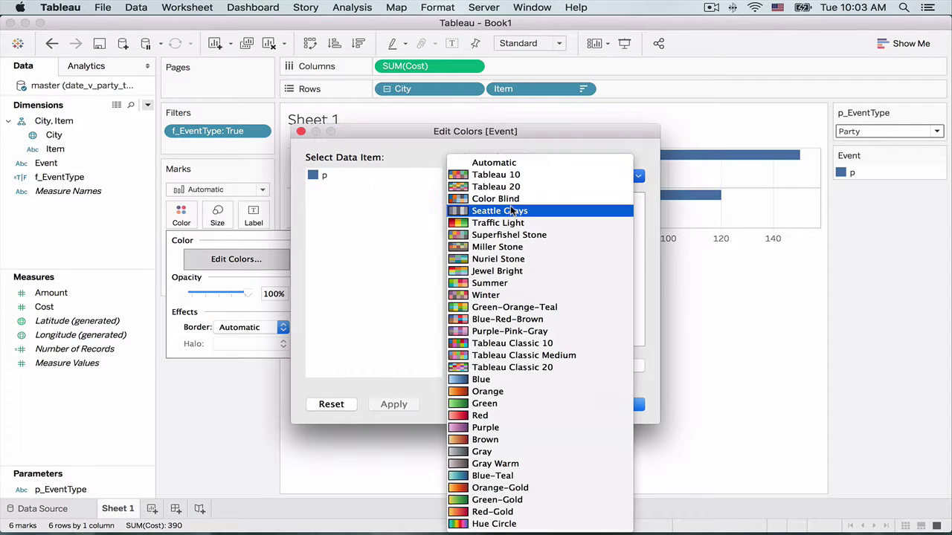
left_click(510, 199)
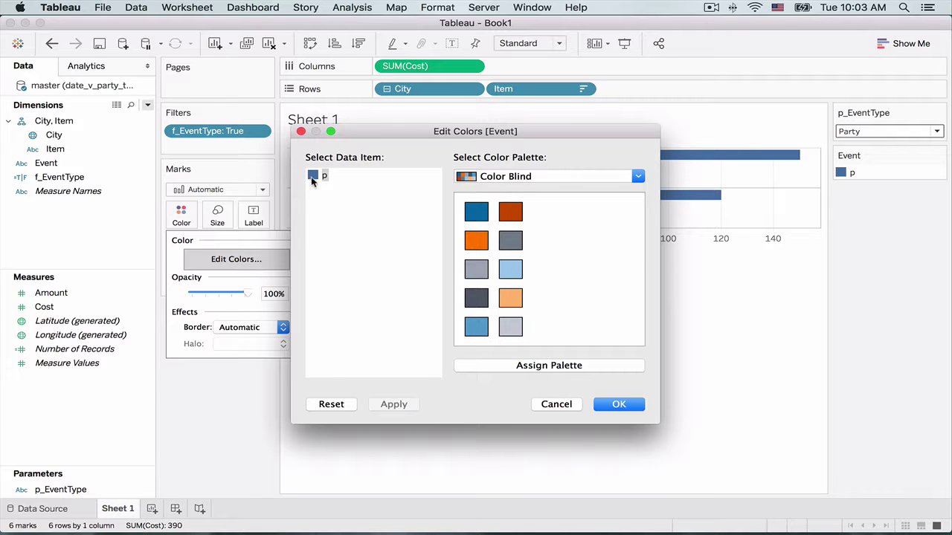
left_click(510, 297)
left_click(619, 404)
Switch p_EventType to Date and assign the light blue of the Color Blind palette to event d
left_click(856, 132)
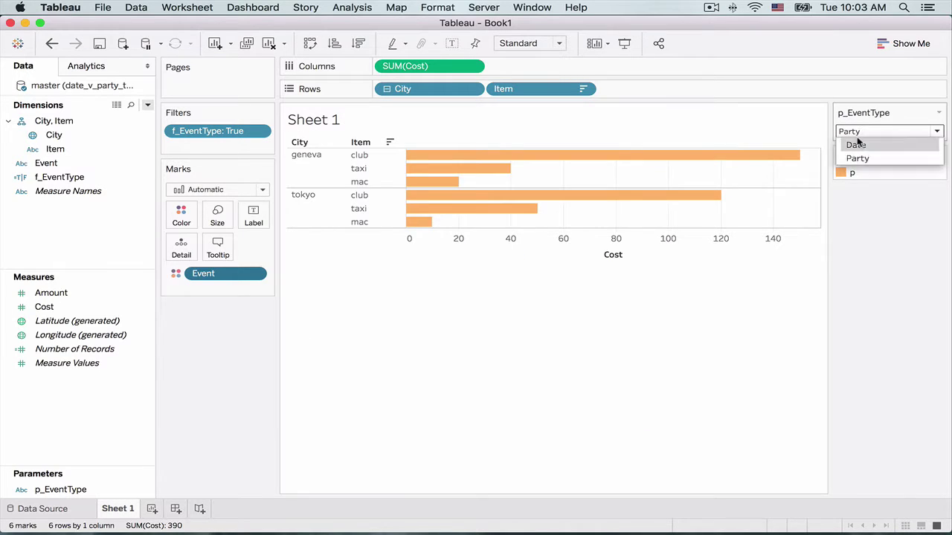
left_click(855, 144)
left_click(181, 215)
left_click(236, 258)
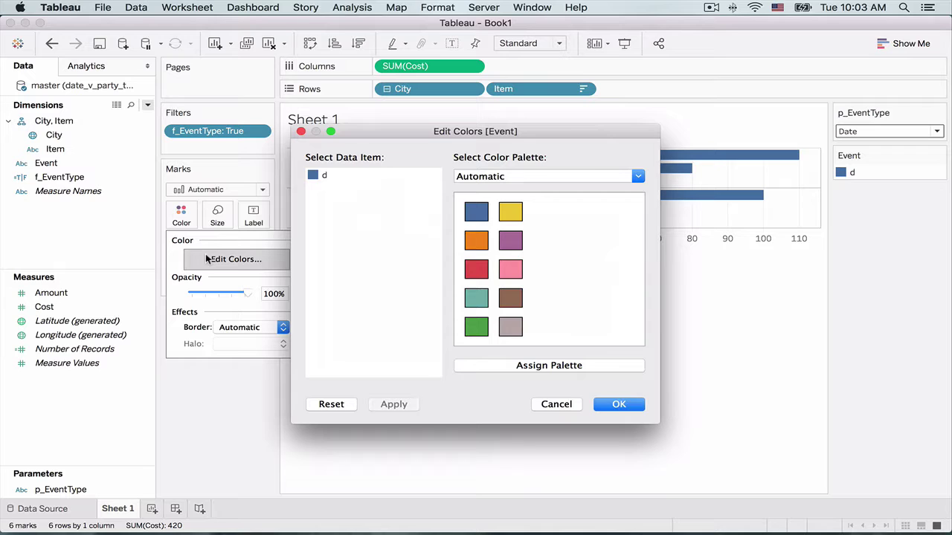
left_click(490, 178)
left_click(491, 198)
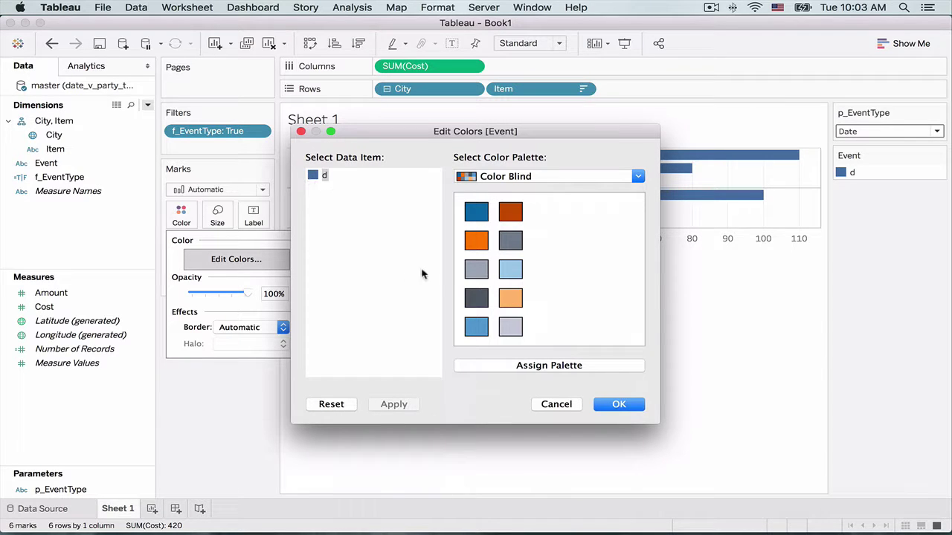
left_click(510, 269)
left_click(606, 404)
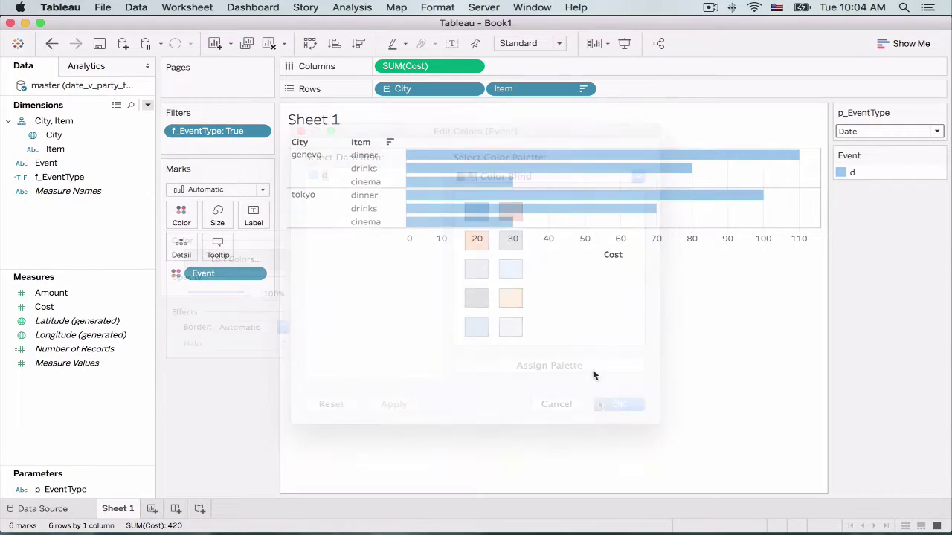
Switch p_EventType to Party and hide the Event color legend
left_click(912, 133)
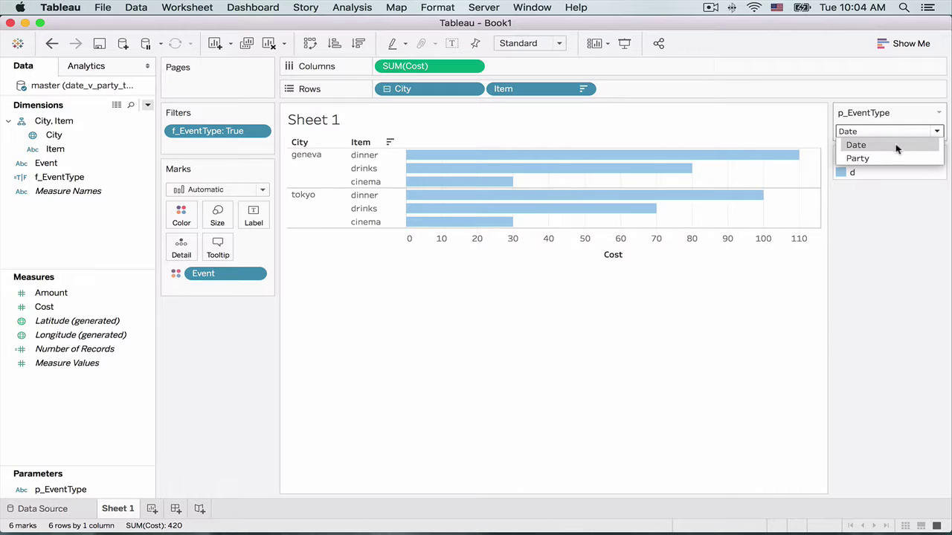
left_click(885, 158)
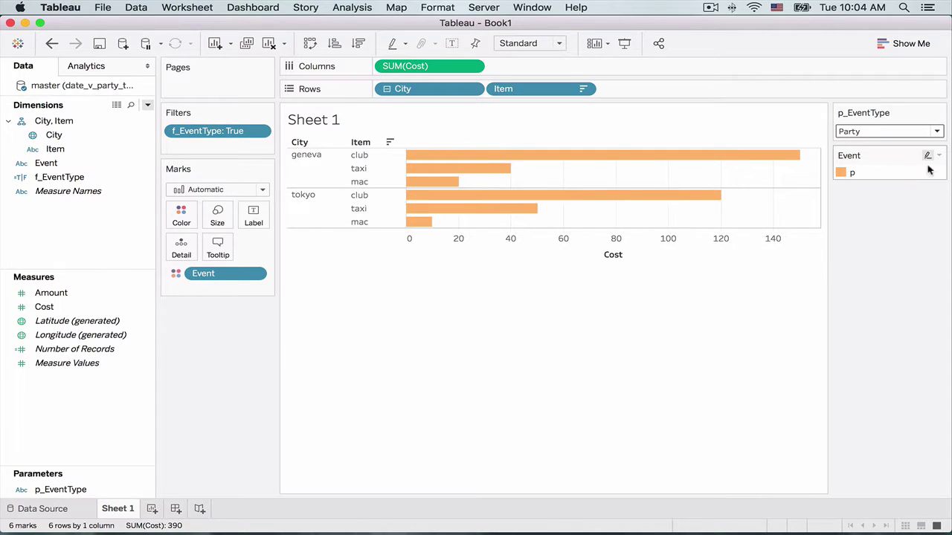
left_click(939, 155)
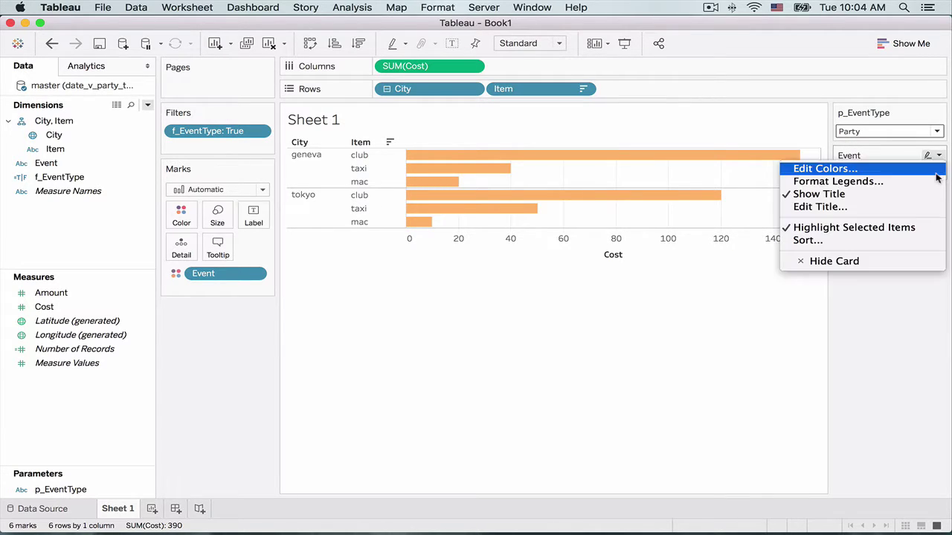
left_click(859, 262)
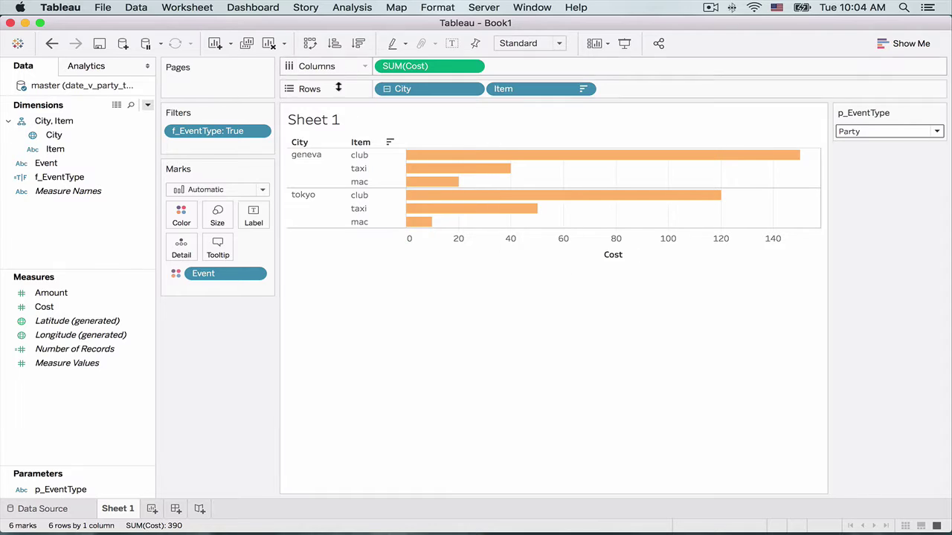
View the chart in presentation mode and compare city costs by switching p_EventType to Date and back to Party
left_click(624, 44)
left_click(935, 30)
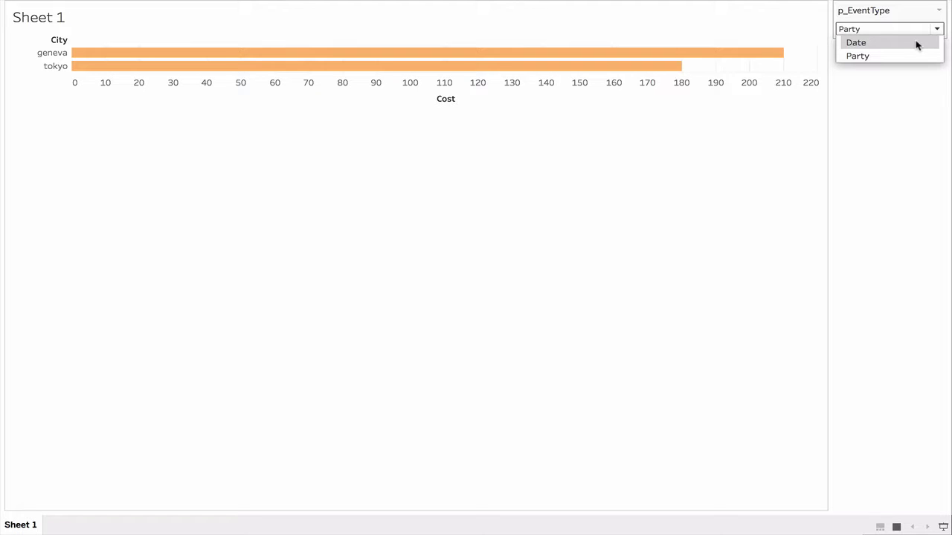
left_click(917, 43)
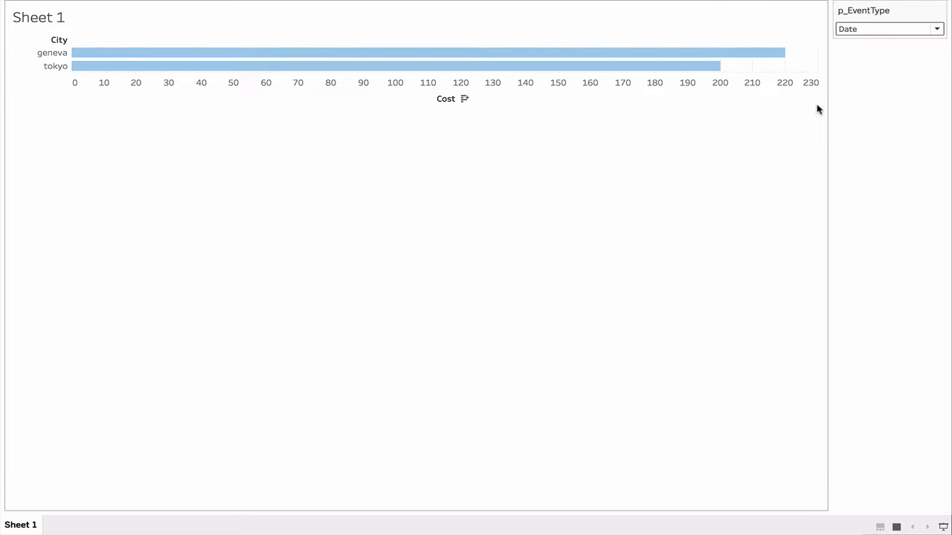
left_click(936, 30)
left_click(922, 55)
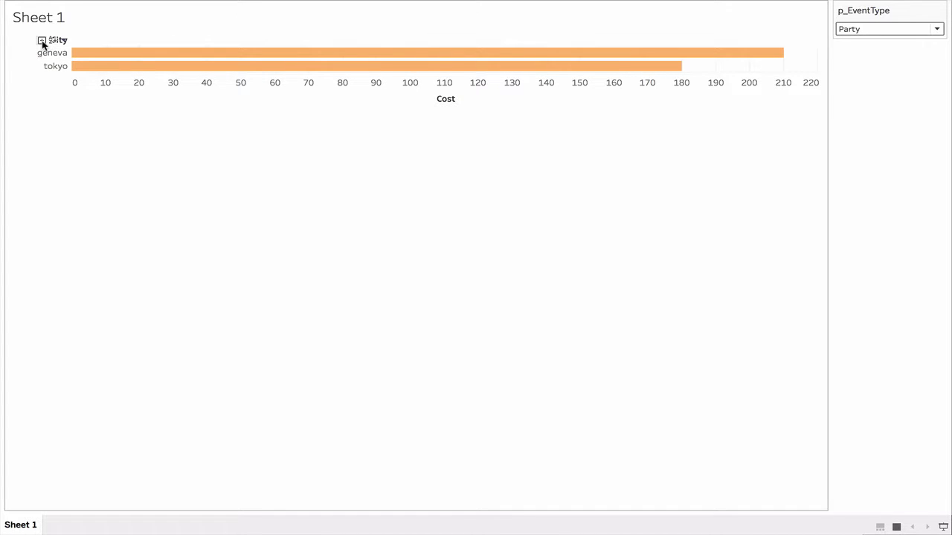
Expand City to inspect the item costs for each city, and collapse it back to city totals
left_click(42, 40)
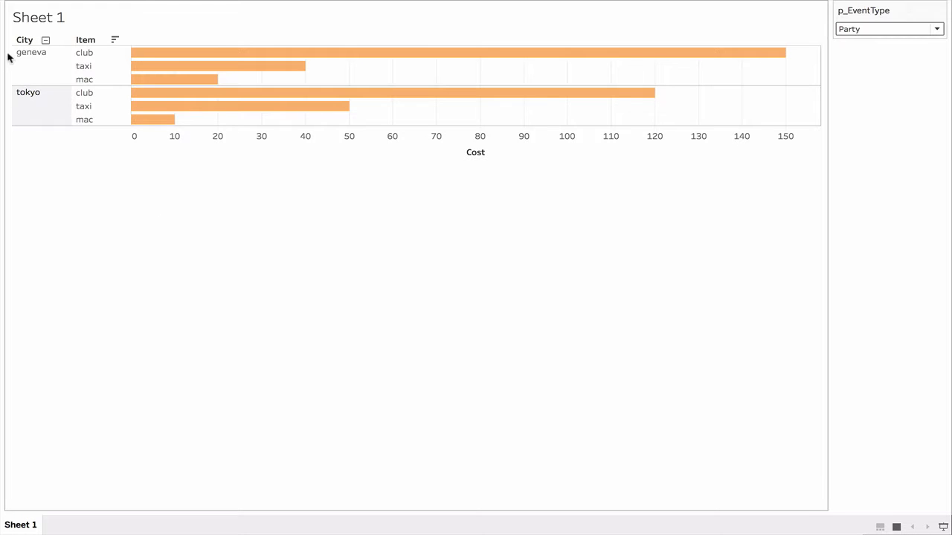
left_click(44, 40)
left_click(909, 28)
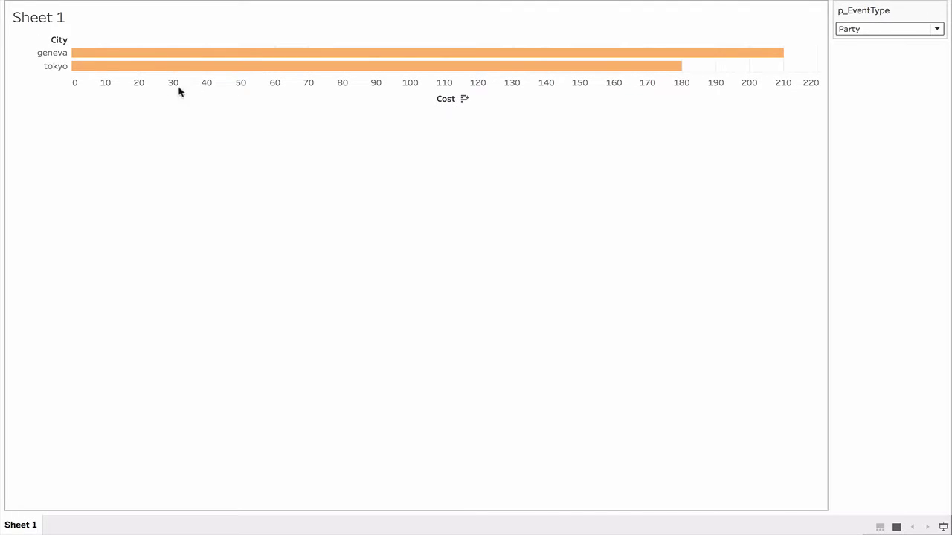
Switch p_EventType to Date, expand City to inspect the item costs, and collapse it back to city totals
left_click(898, 31)
left_click(891, 42)
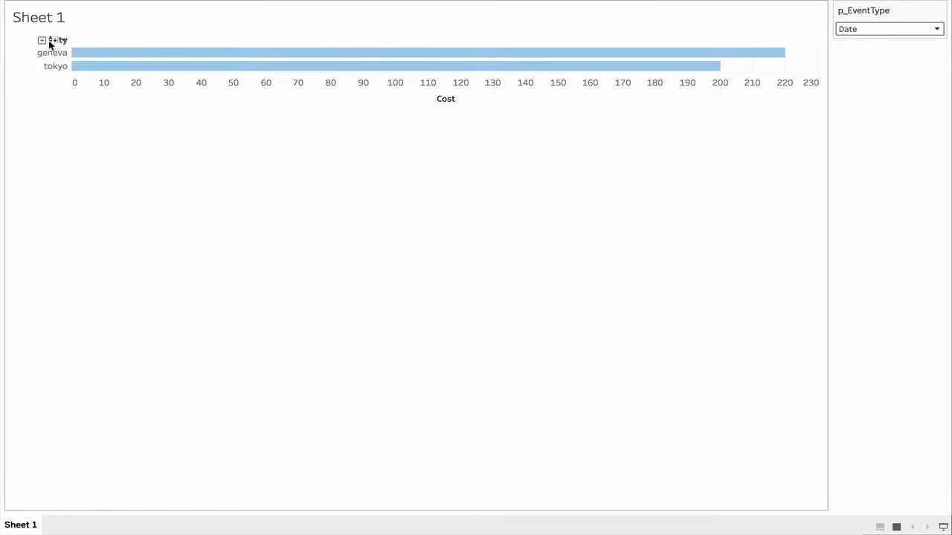
left_click(42, 40)
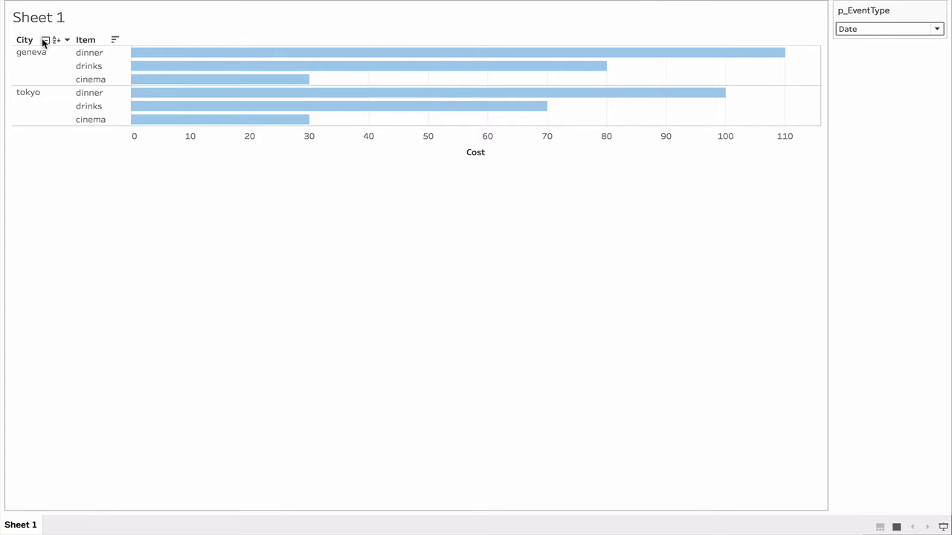
left_click(45, 40)
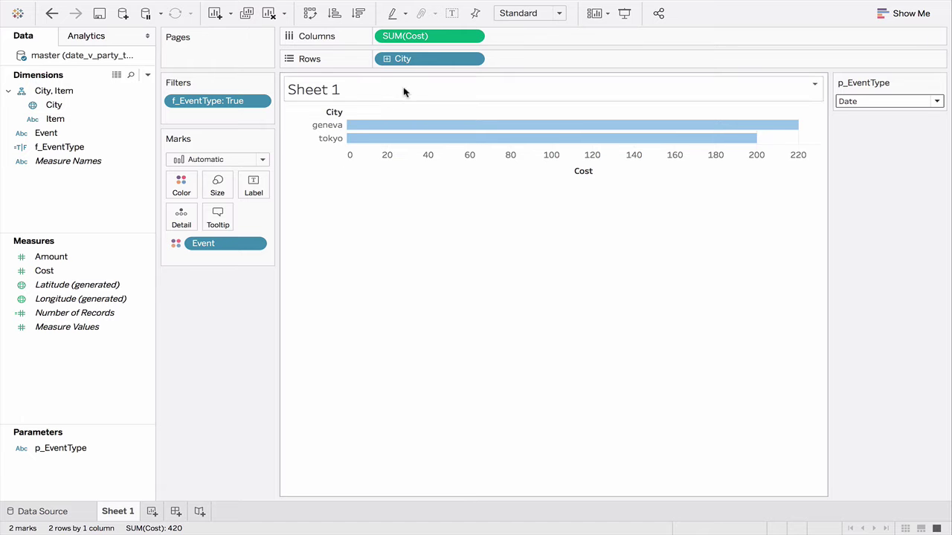
Format the City field's headers with light gray default shading
left_click(471, 59)
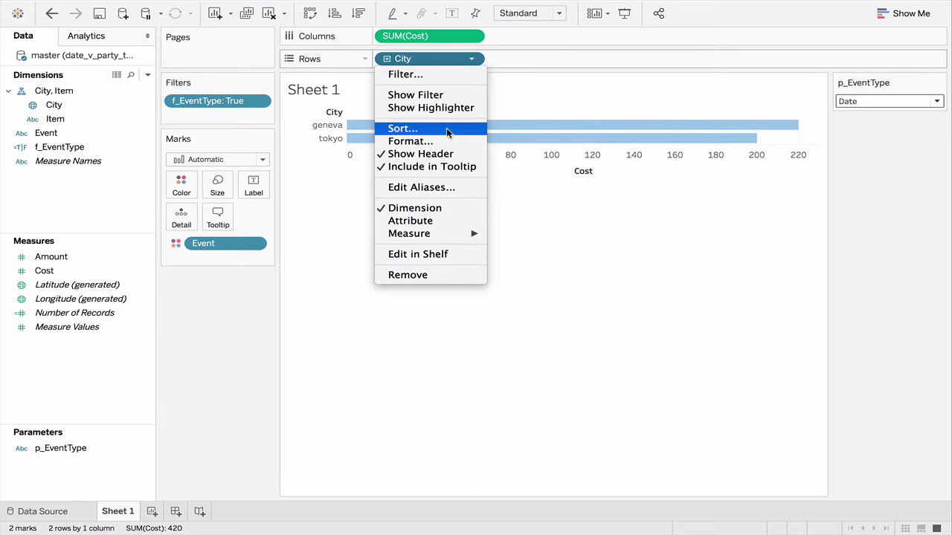
left_click(440, 140)
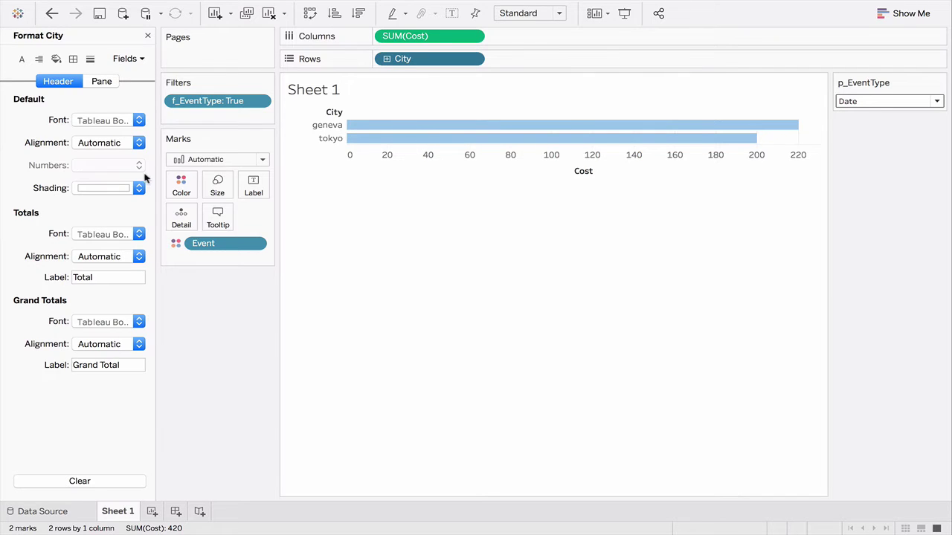
left_click(112, 188)
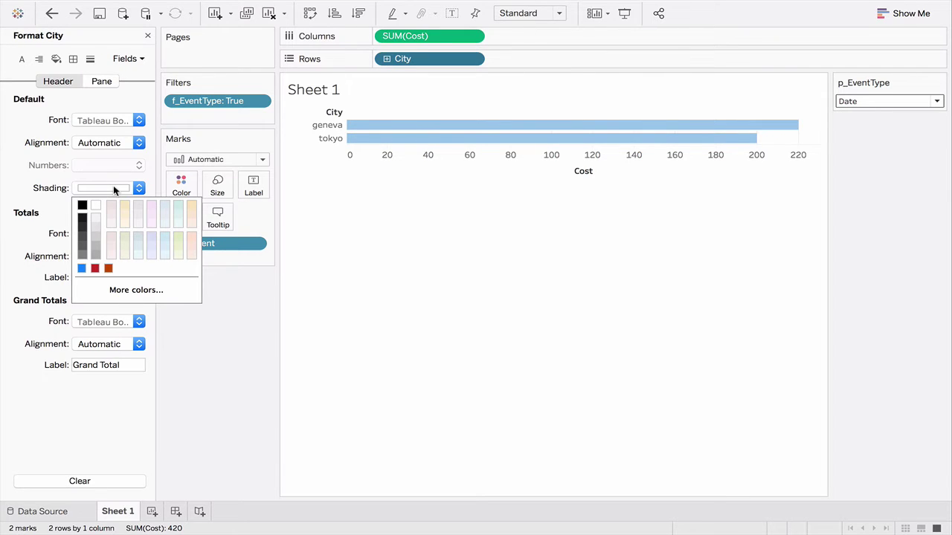
left_click(94, 227)
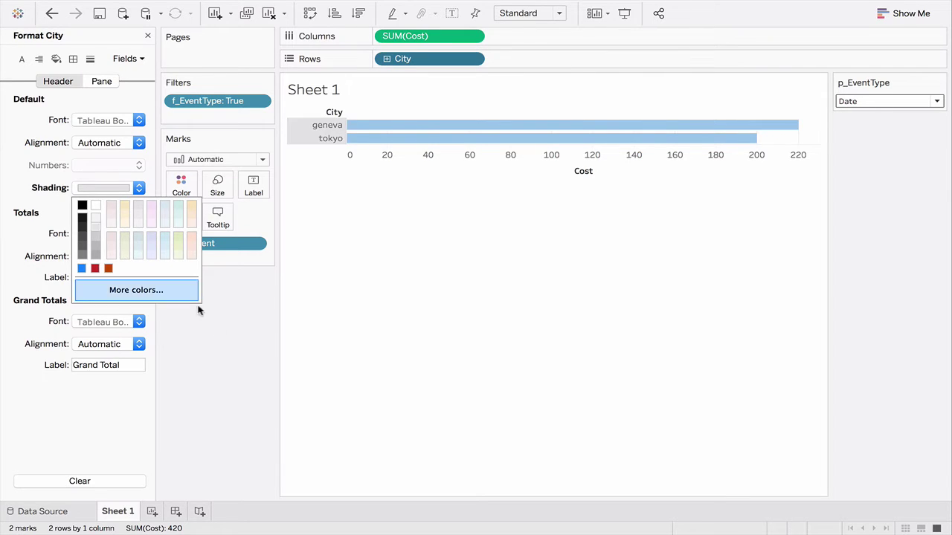
left_click(351, 339)
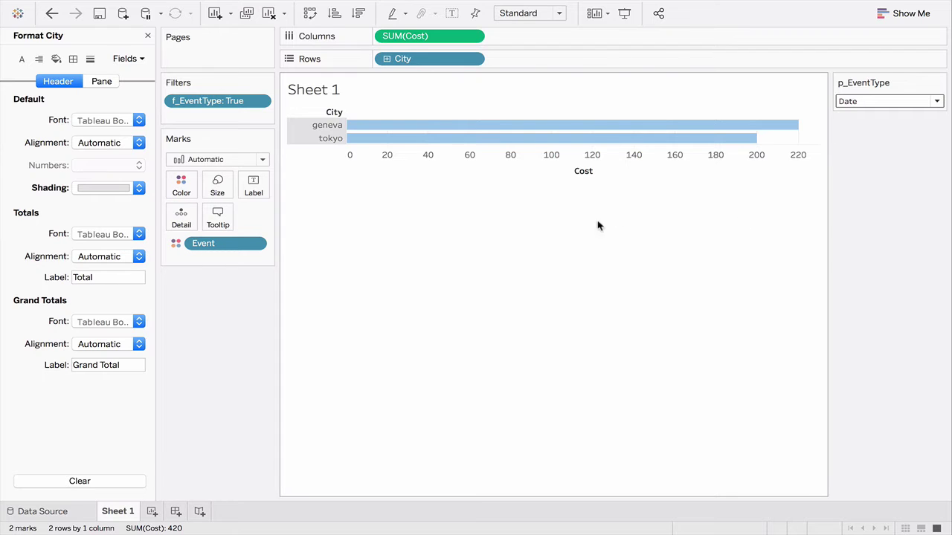
View the shaded chart in presentation mode, expanding City to its item costs and collapsing it again
mouse_move(725, 141)
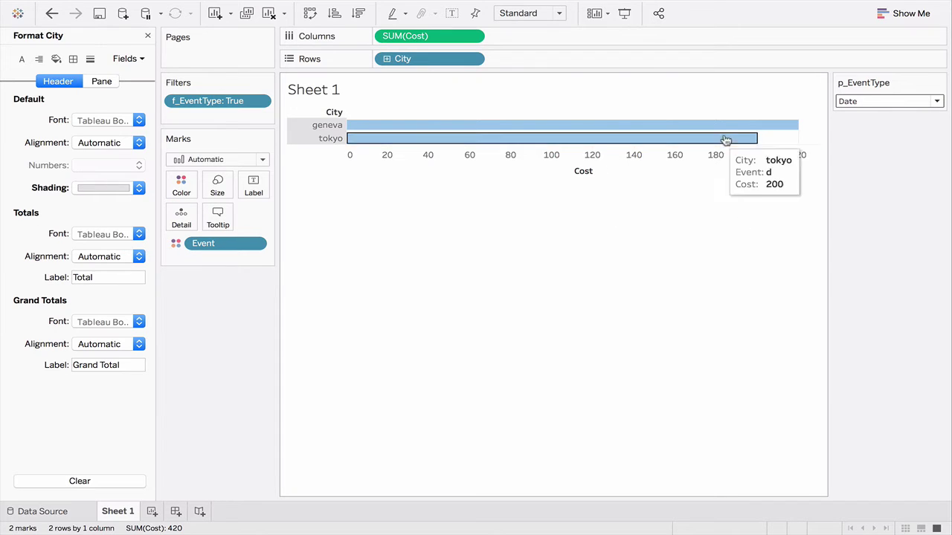
left_click(624, 13)
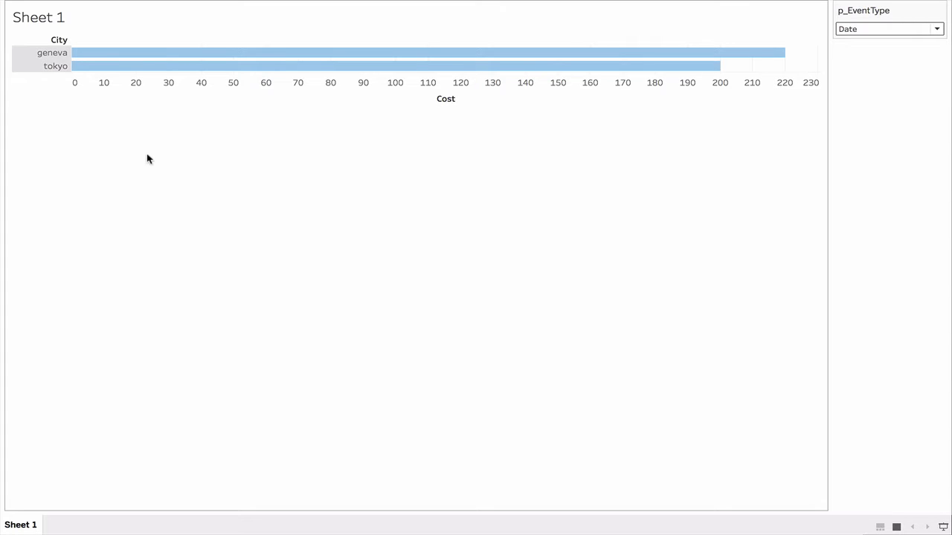
left_click(41, 40)
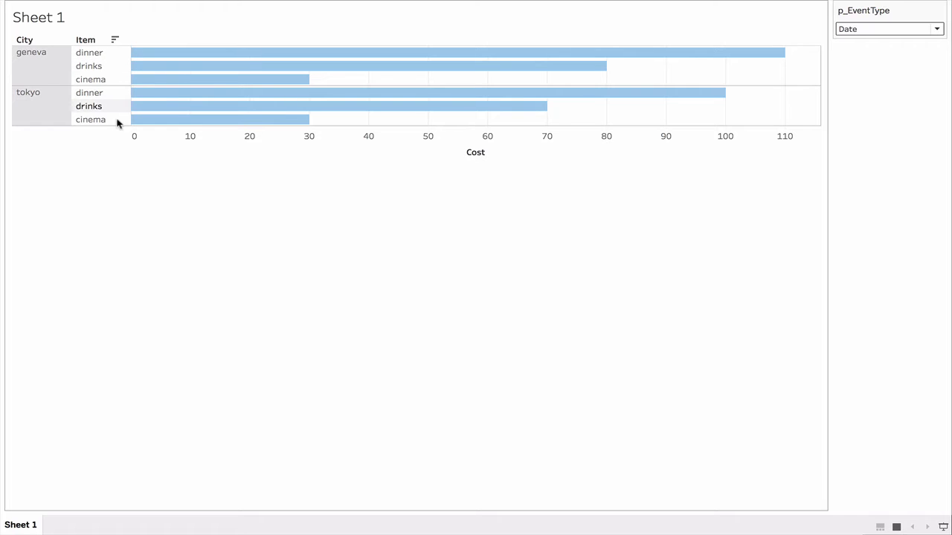
left_click(45, 40)
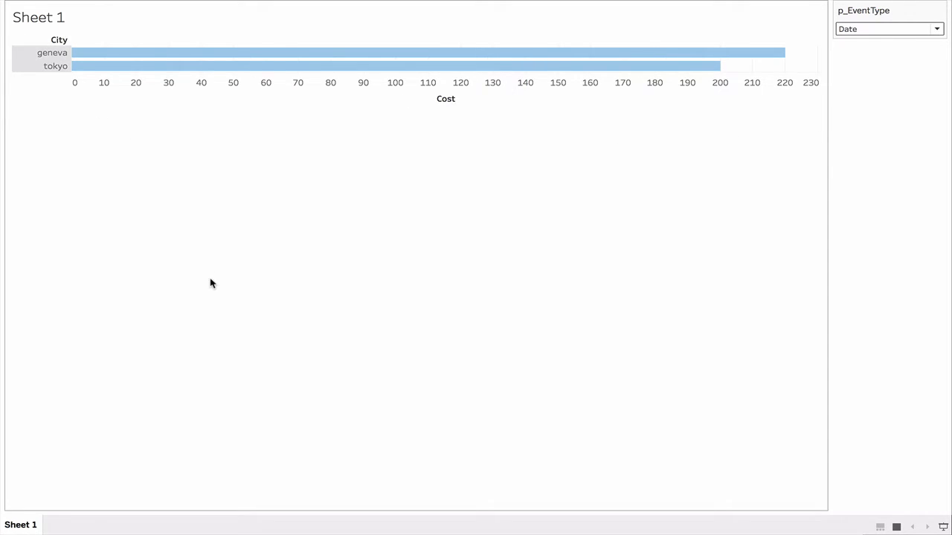
Switch p_EventType to Party and expand City to show the party costs by item
left_click(931, 32)
left_click(857, 56)
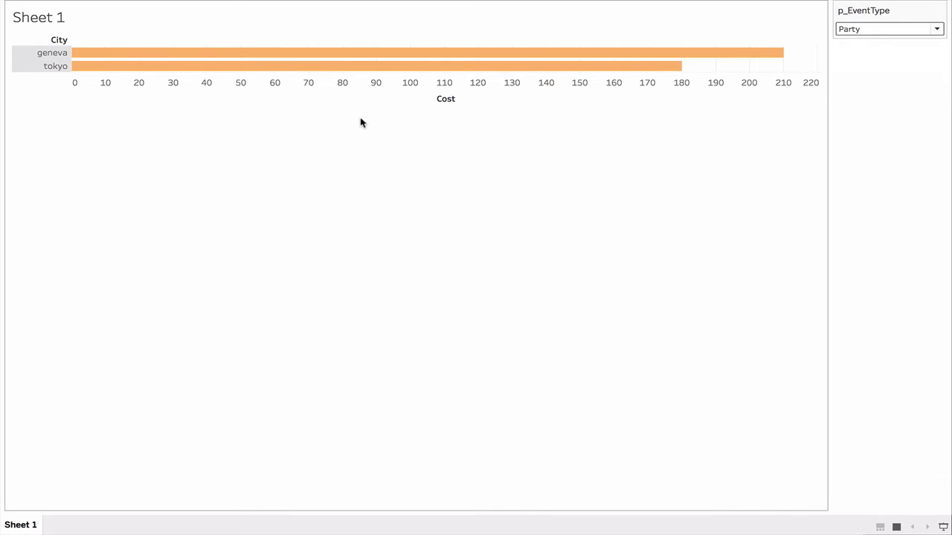
left_click(42, 40)
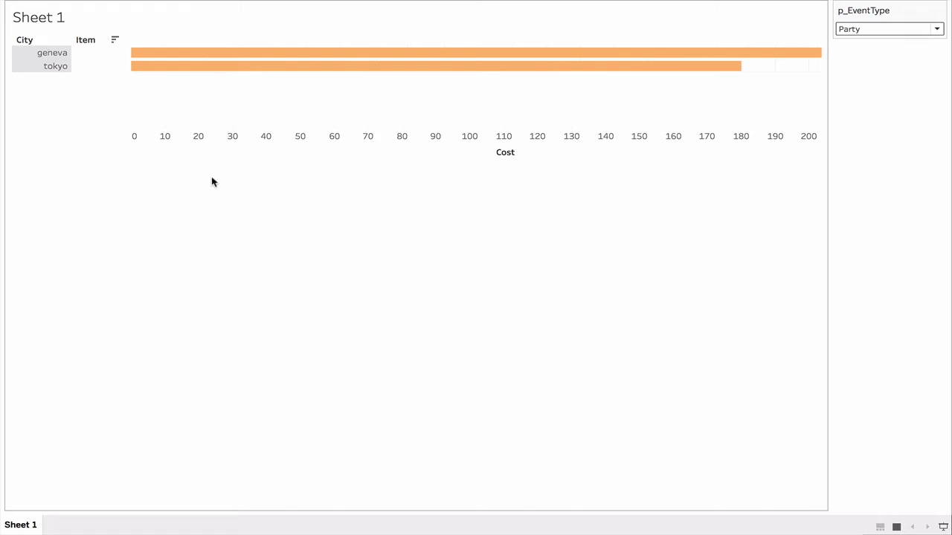